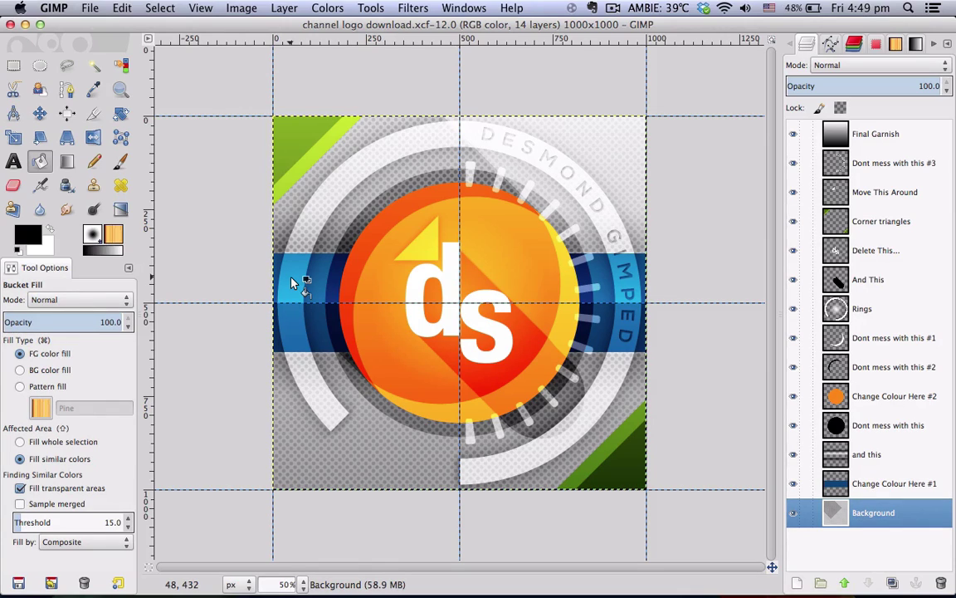
- Turn the Change Colour Here #1 band into a selection, delete that layer, and add a transparent layer
{"action": "left_click", "coordinate": [839, 486]}
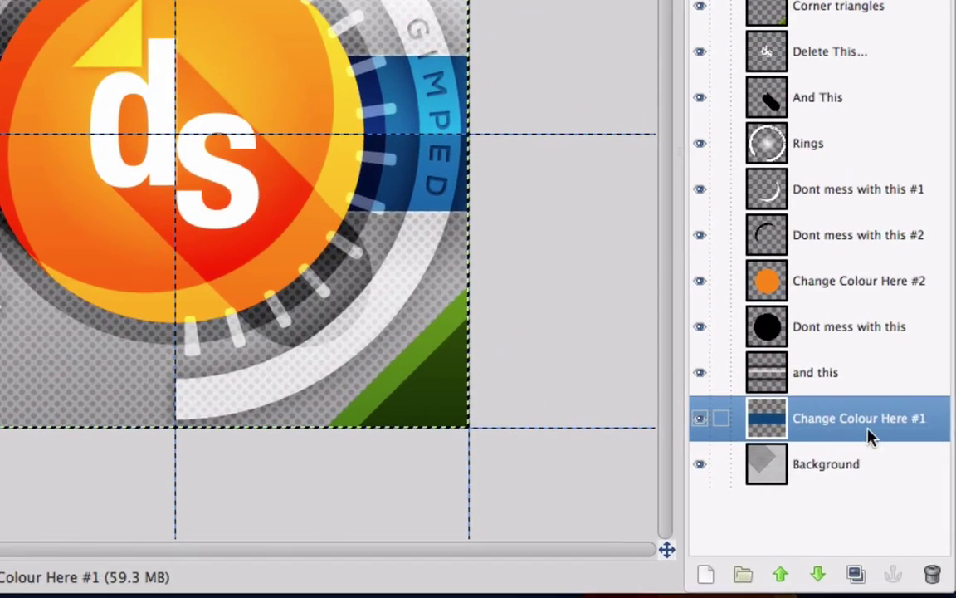
{"action": "right_click", "coordinate": [784, 423]}
{"action": "left_click", "coordinate": [681, 353]}
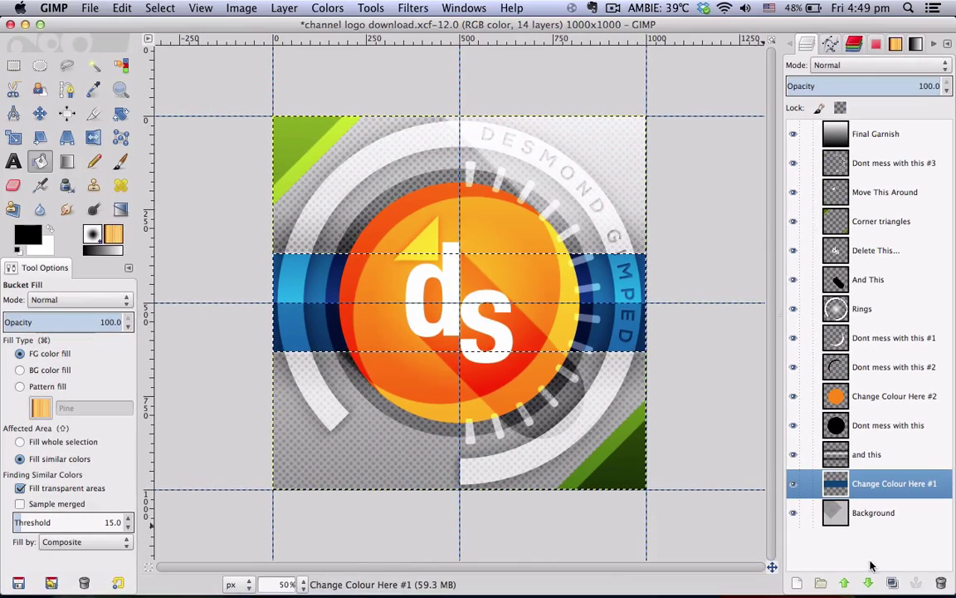
{"action": "key", "text": "ctrl+z"}
{"action": "key", "text": "ctrl+z"}
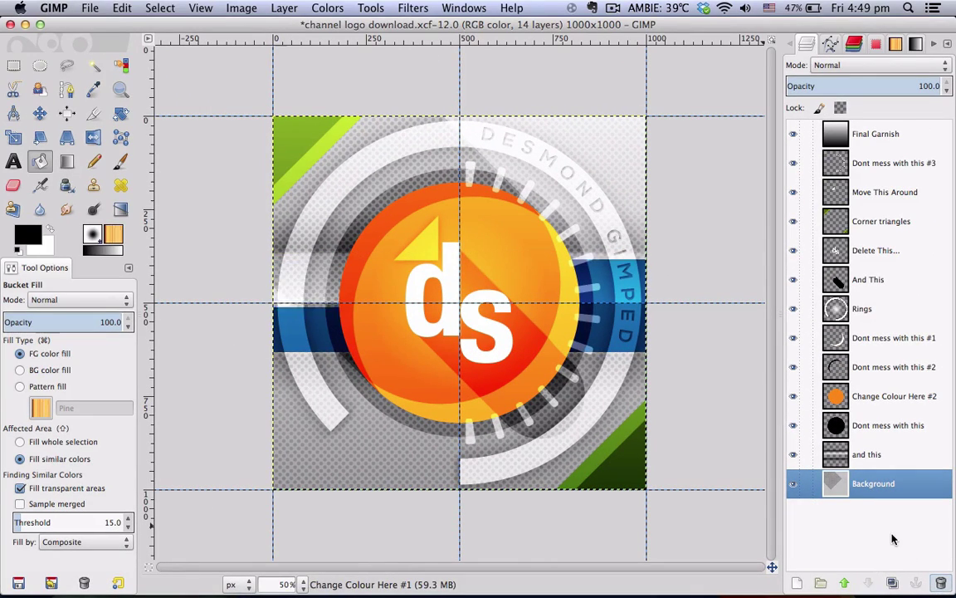
{"action": "left_click", "coordinate": [797, 583]}
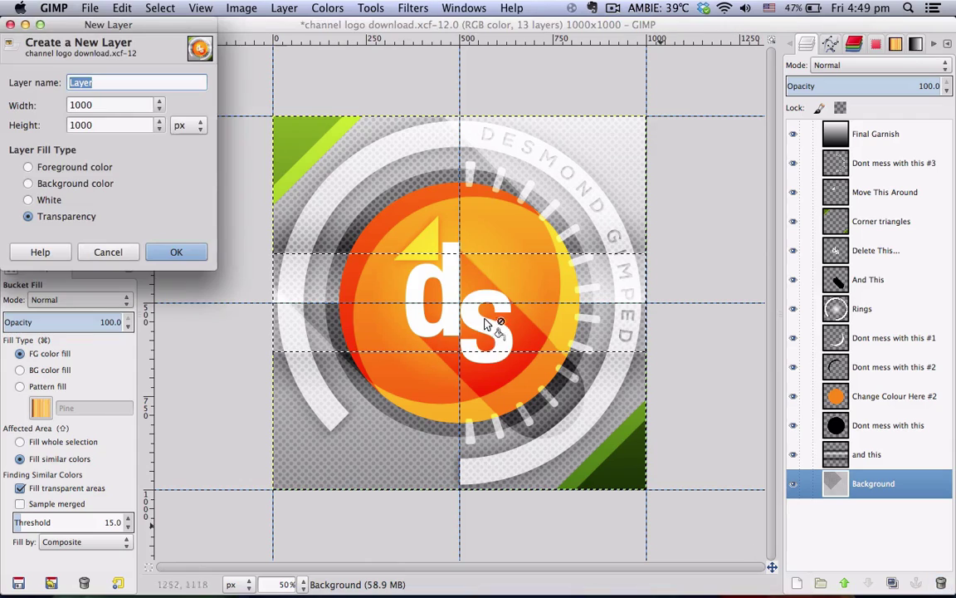
{"action": "left_click", "coordinate": [177, 251]}
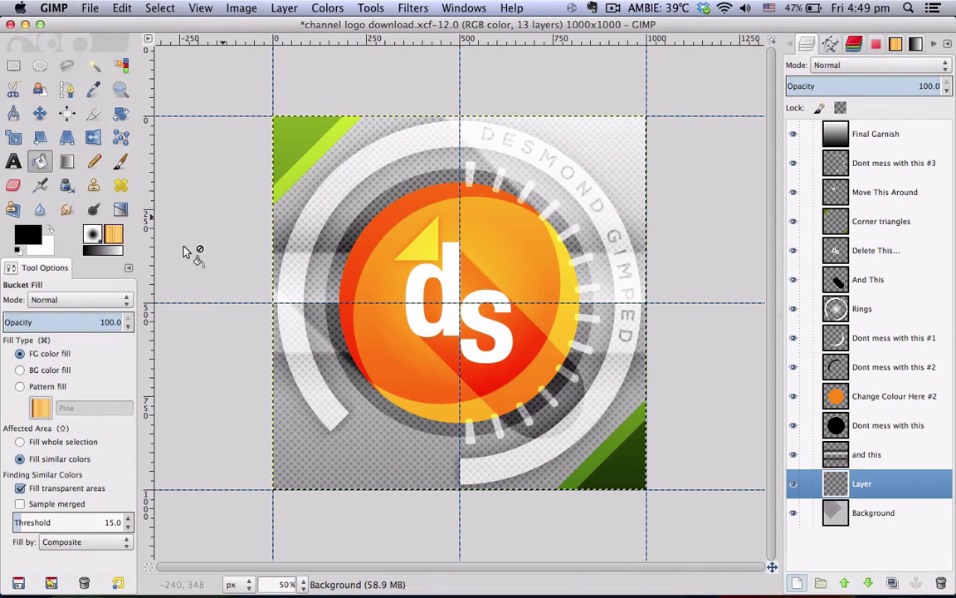
- Bucket fill the band selection with blue 00618d, then clear the selection
{"action": "left_click", "coordinate": [43, 163]}
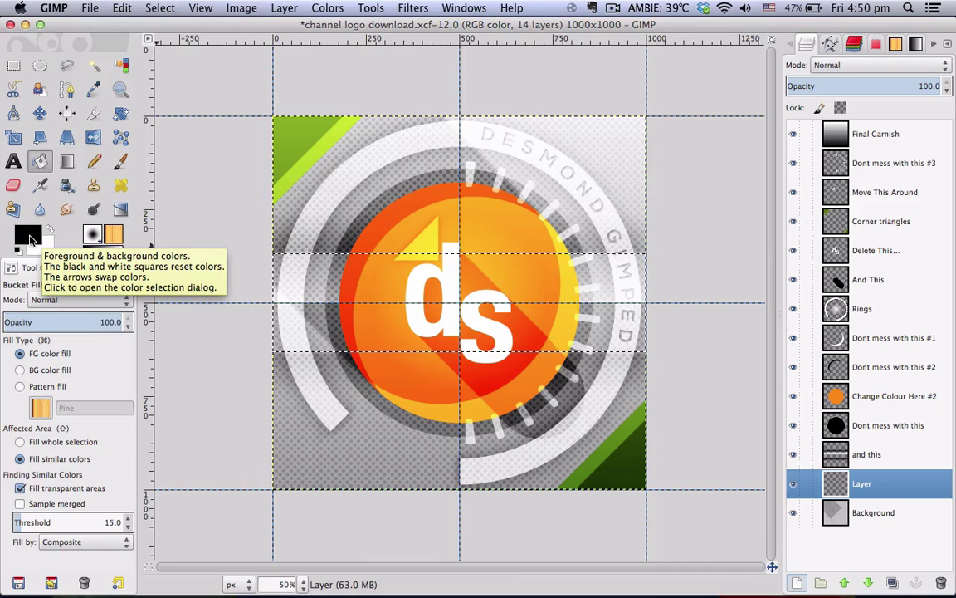
{"action": "left_click", "coordinate": [30, 240]}
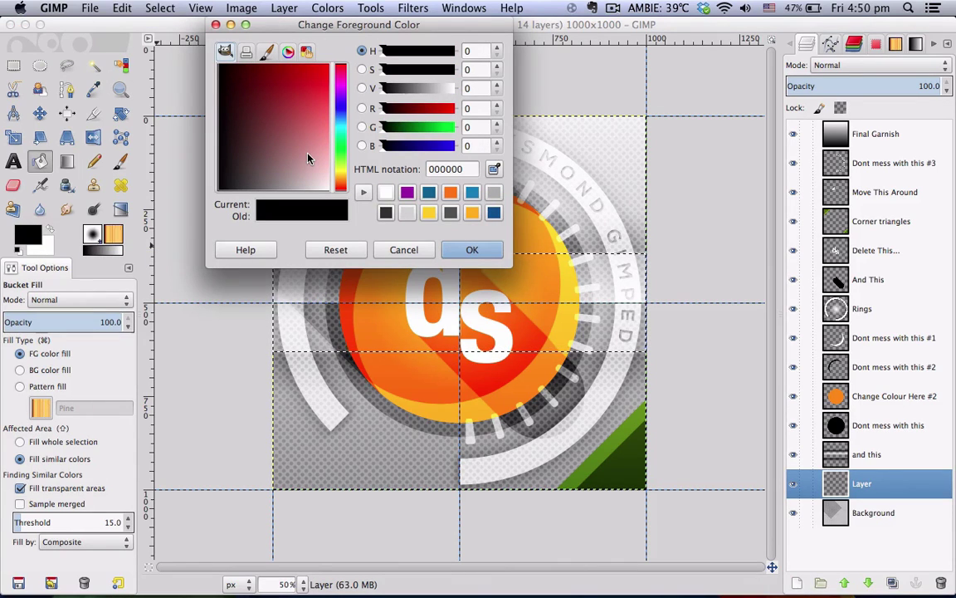
{"action": "left_click", "coordinate": [436, 193]}
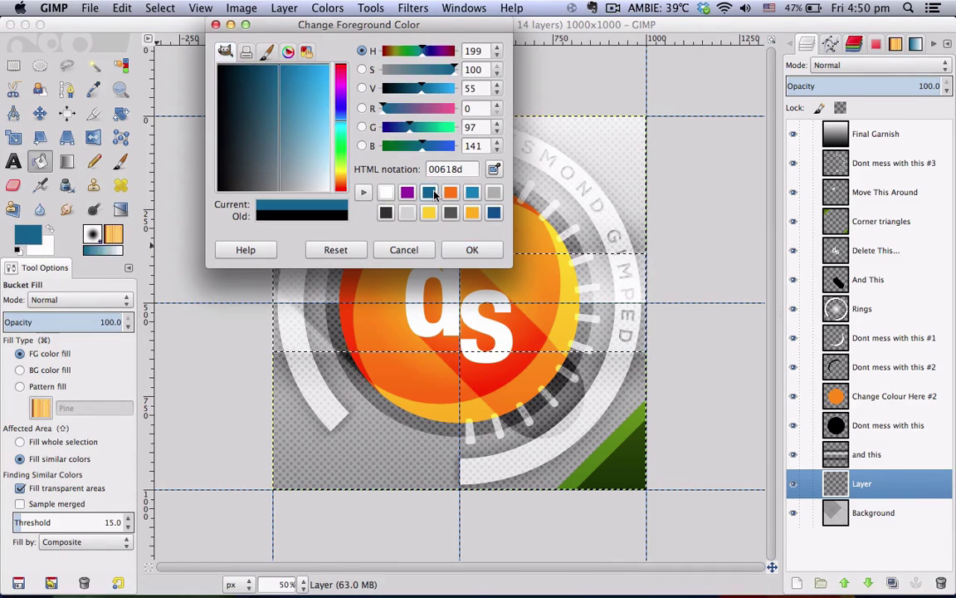
{"action": "left_click", "coordinate": [472, 249]}
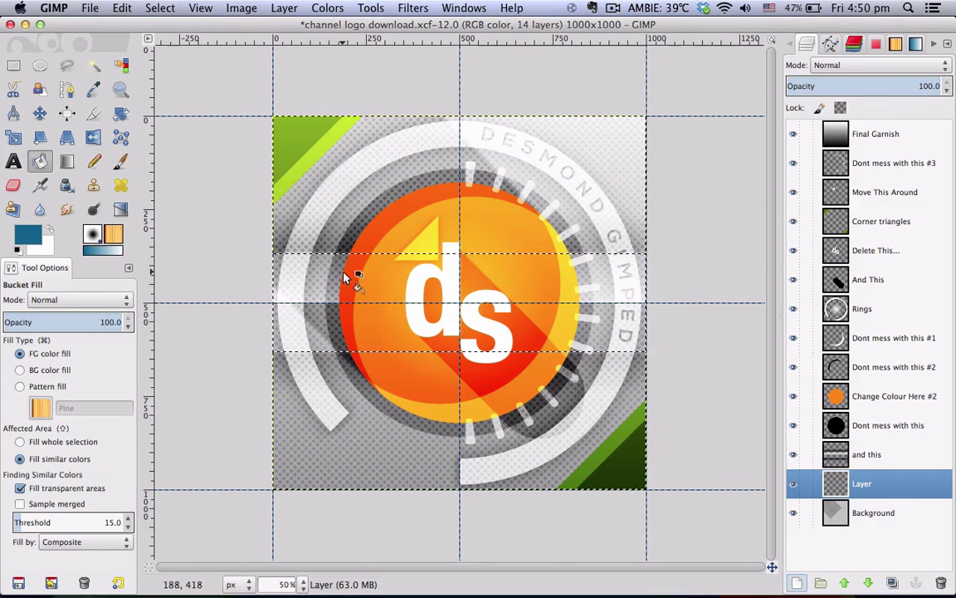
{"action": "left_click", "coordinate": [301, 274]}
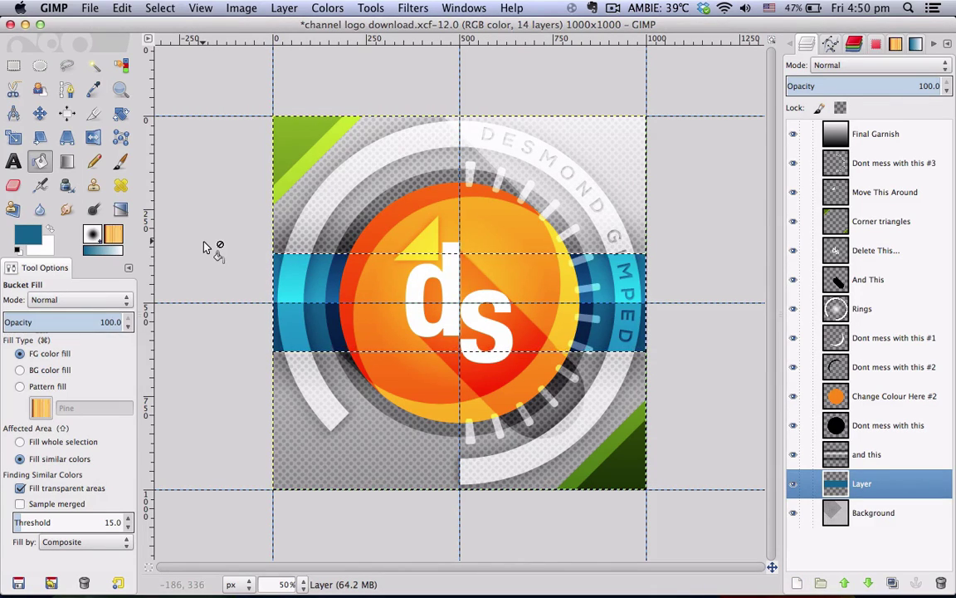
{"action": "left_click", "coordinate": [161, 8]}
{"action": "left_click", "coordinate": [169, 40]}
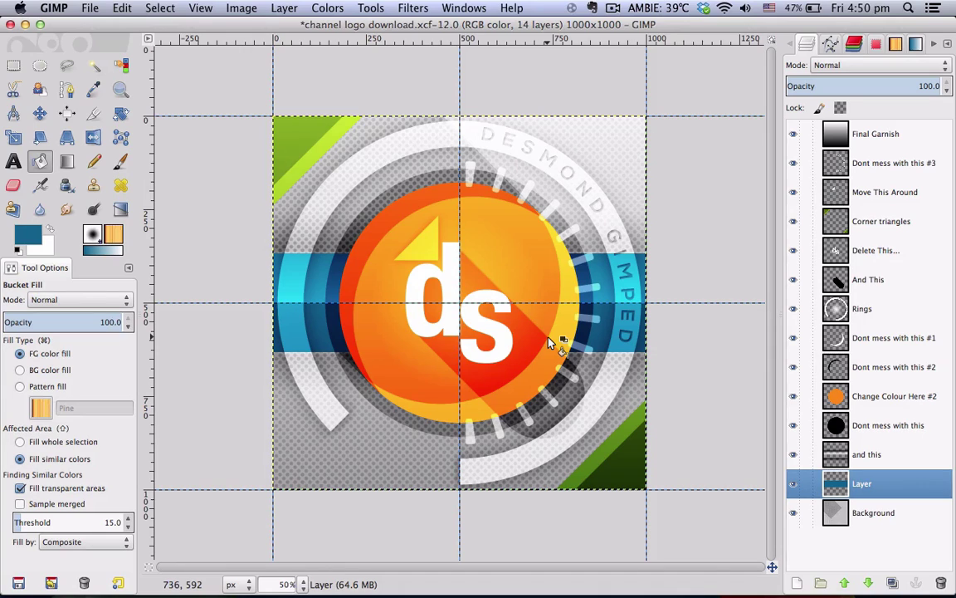
- Turn the Change Colour Here #2 circle into a selection, delete it, and add Layer #1 above Dont mess with this
{"action": "left_click", "coordinate": [845, 402]}
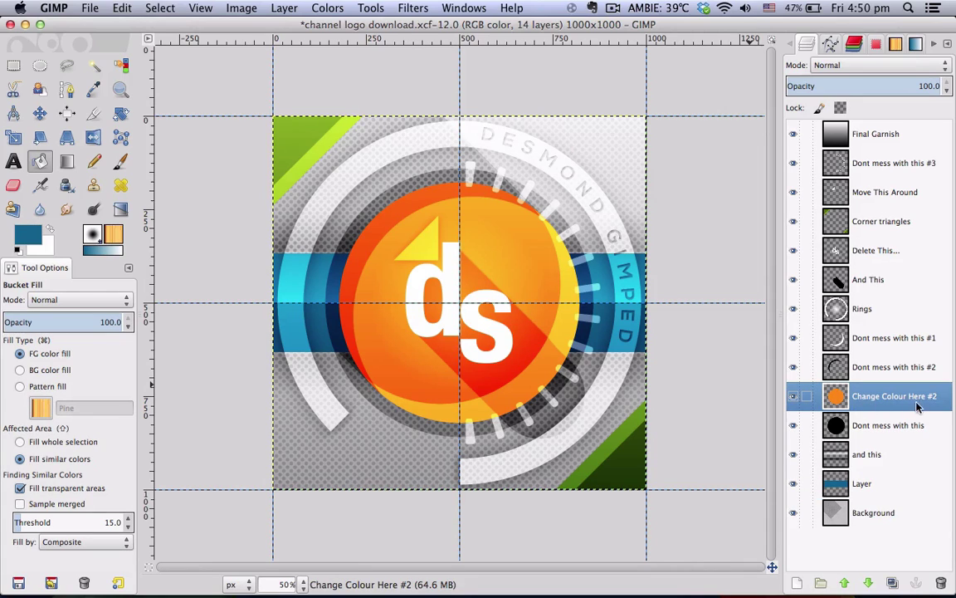
{"action": "right_click", "coordinate": [848, 401]}
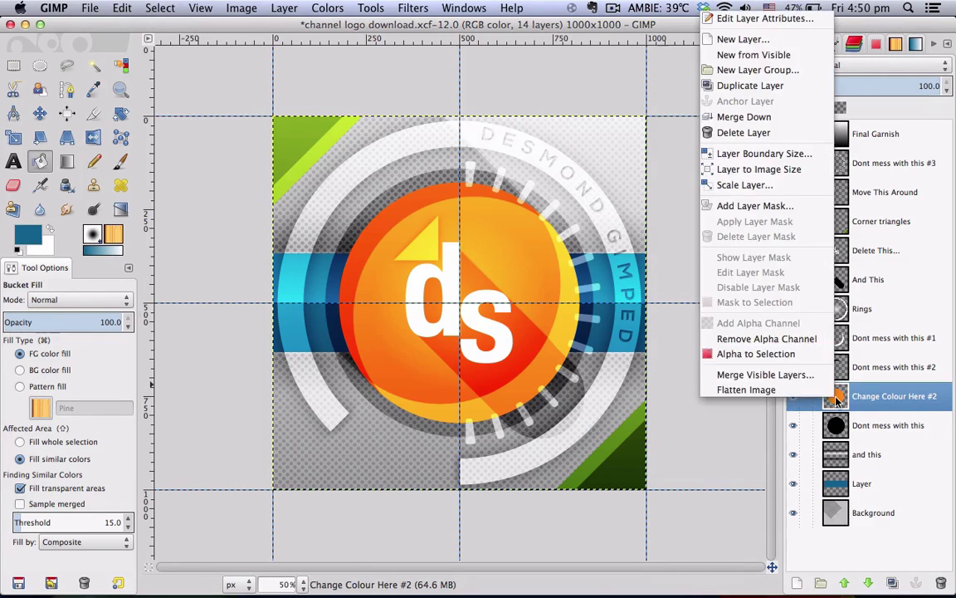
{"action": "left_click", "coordinate": [710, 354]}
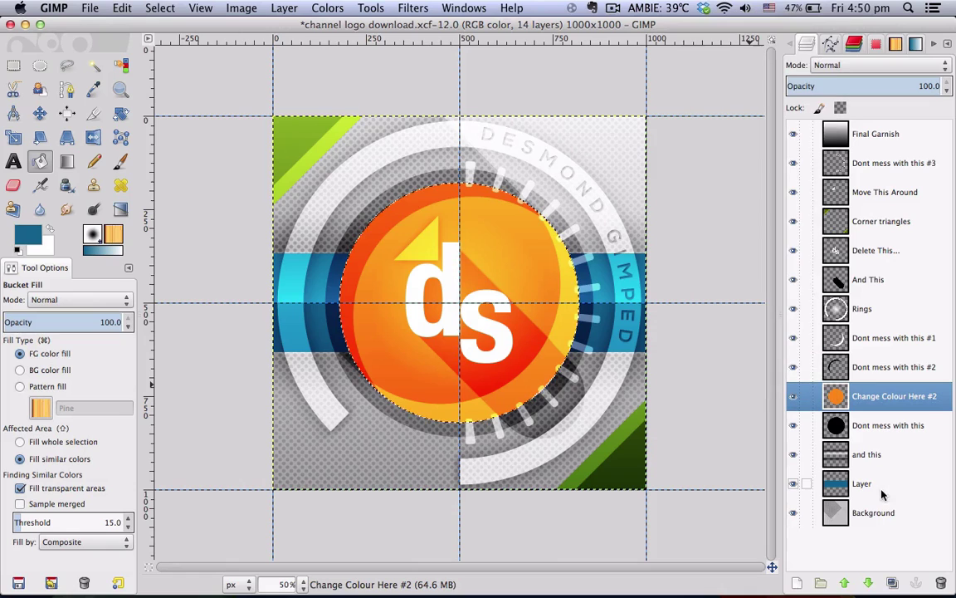
{"action": "left_click", "coordinate": [942, 585]}
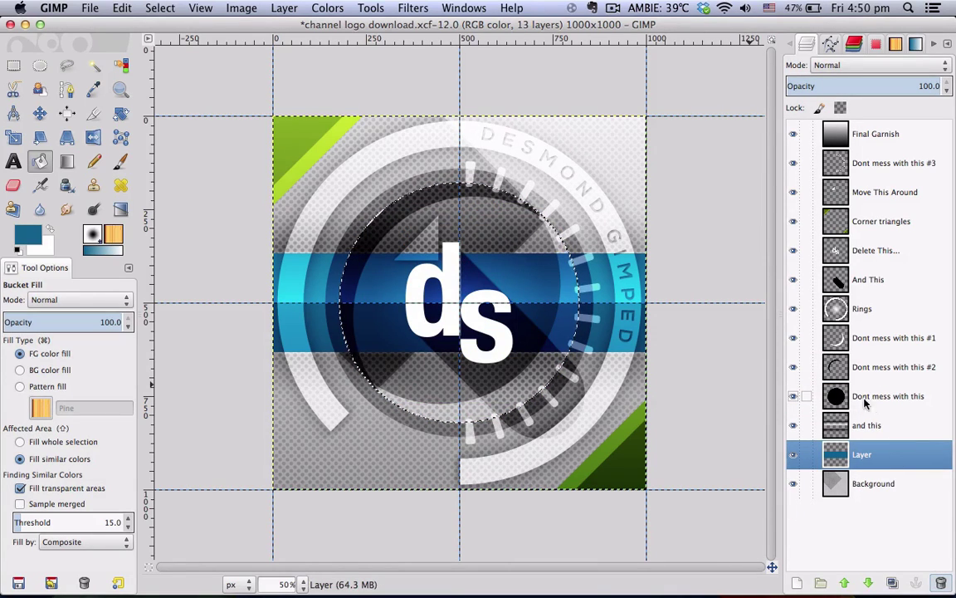
{"action": "left_click", "coordinate": [836, 399]}
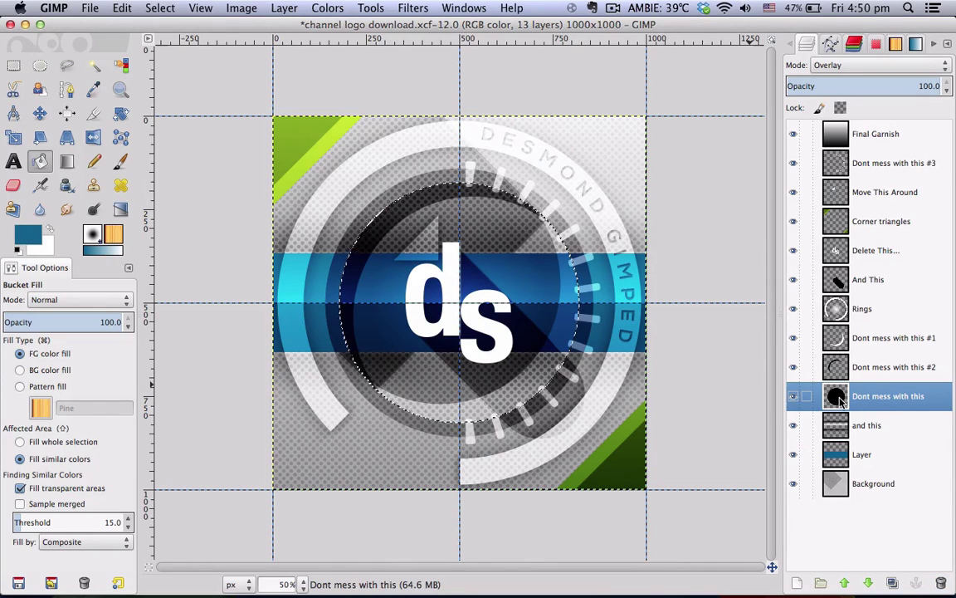
{"action": "left_click", "coordinate": [797, 583]}
{"action": "left_click", "coordinate": [176, 250]}
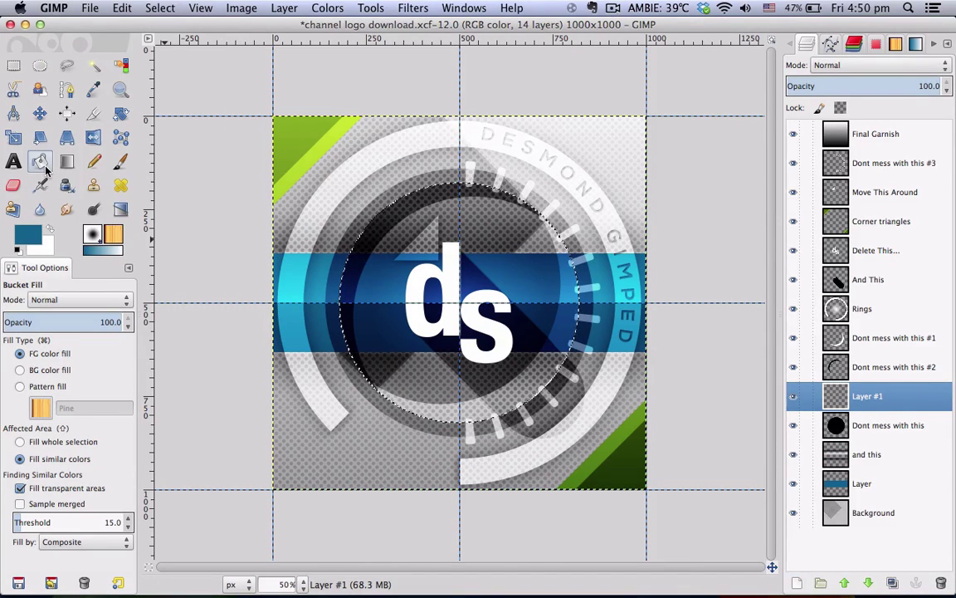
- Bucket fill the circular selection with orange ff7800
{"action": "left_click", "coordinate": [33, 239]}
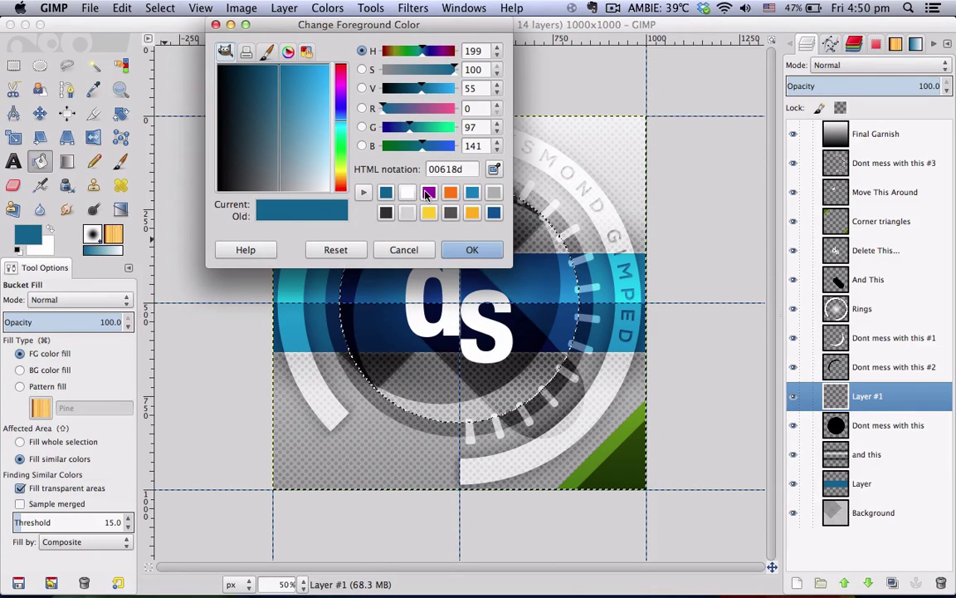
{"action": "left_click", "coordinate": [453, 194]}
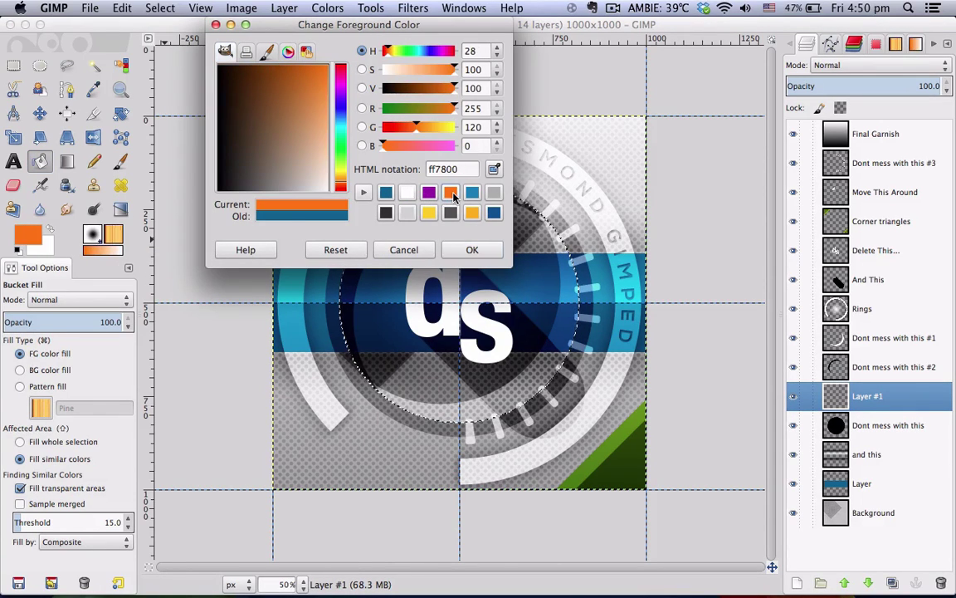
{"action": "left_click", "coordinate": [470, 251]}
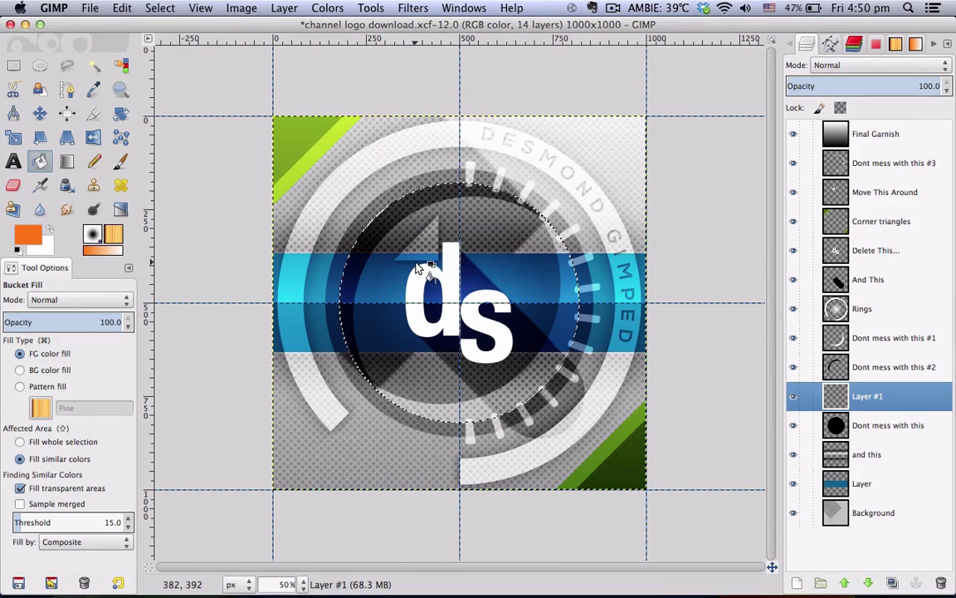
{"action": "left_click", "coordinate": [409, 261]}
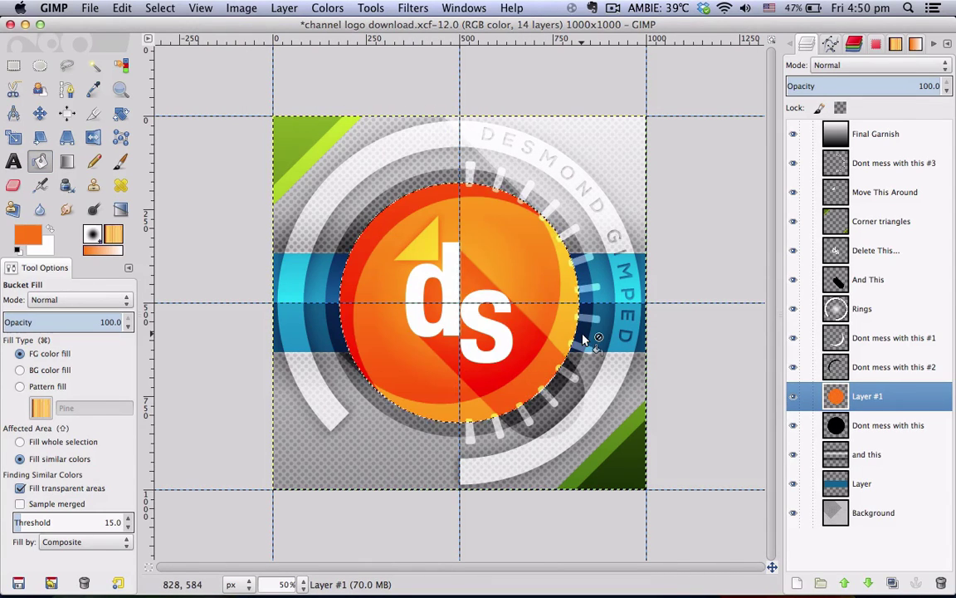
{"action": "left_click", "coordinate": [160, 9]}
{"action": "left_click", "coordinate": [170, 42]}
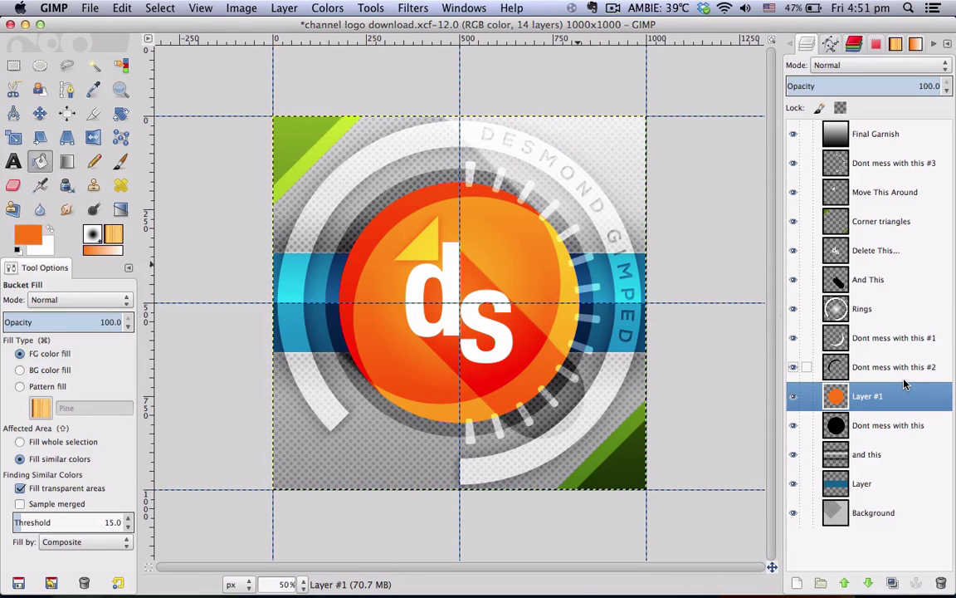
{"action": "left_click", "coordinate": [839, 250]}
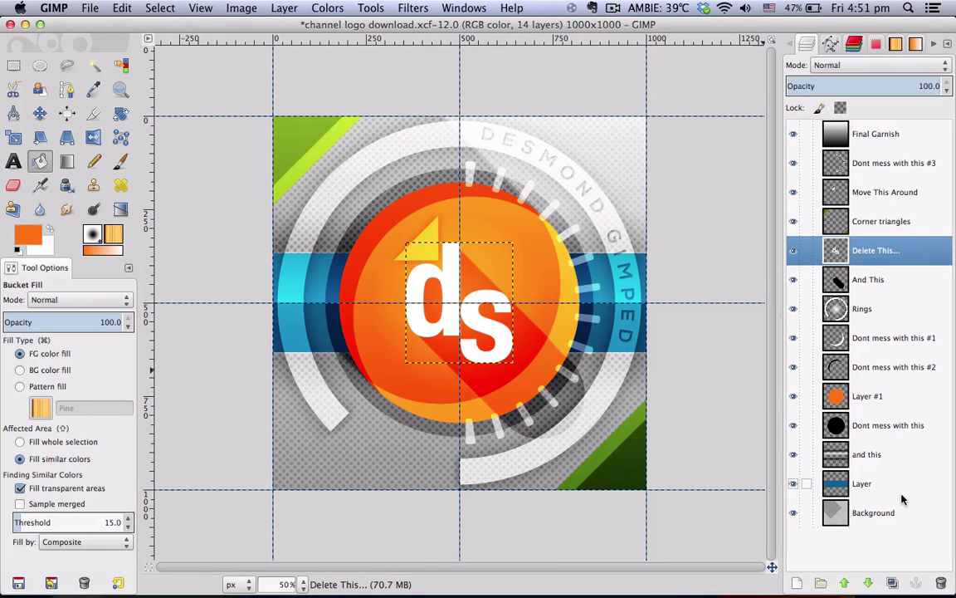
{"action": "left_click", "coordinate": [940, 584]}
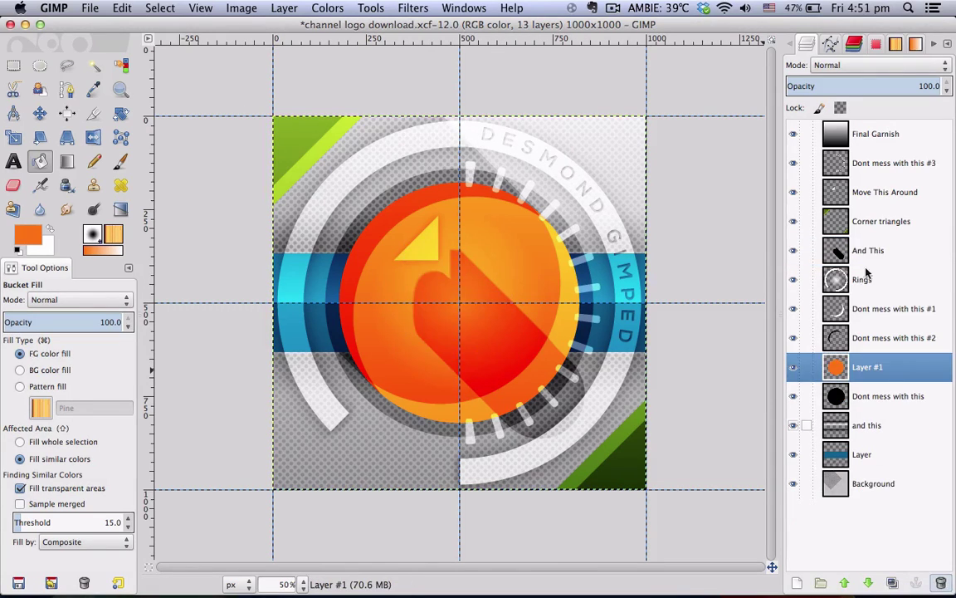
{"action": "left_click_drag", "start_coordinate": [847, 253], "coordinate": [855, 529]}
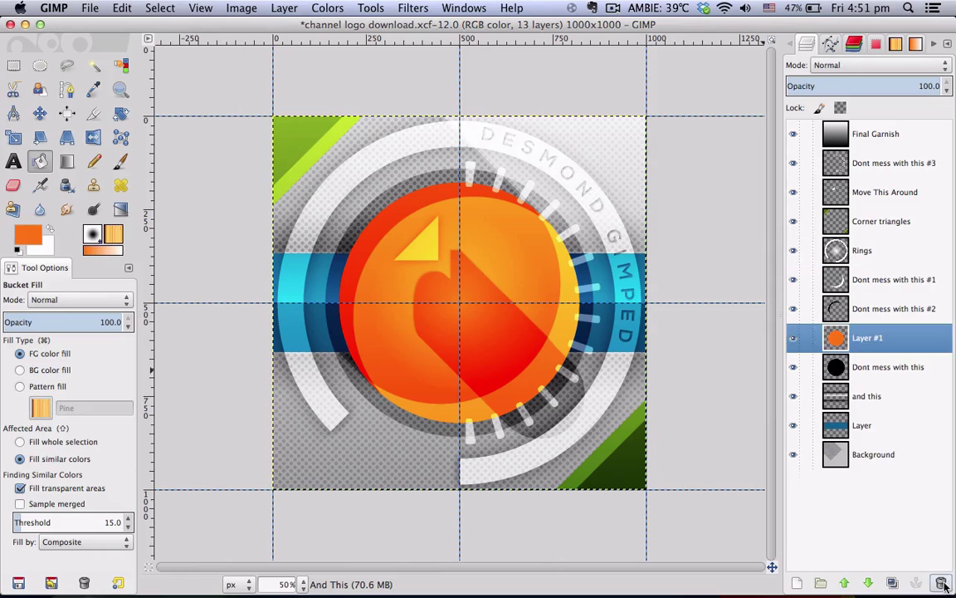
{"action": "left_click", "coordinate": [874, 253]}
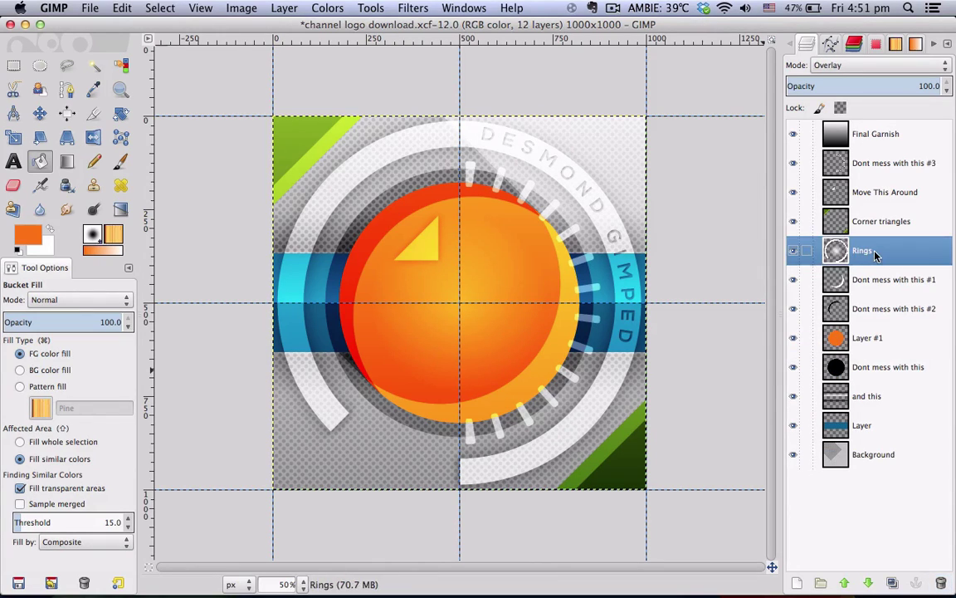
- Set the Text tool colour to white ffffff and the font size to 300 px
{"action": "left_click", "coordinate": [14, 164]}
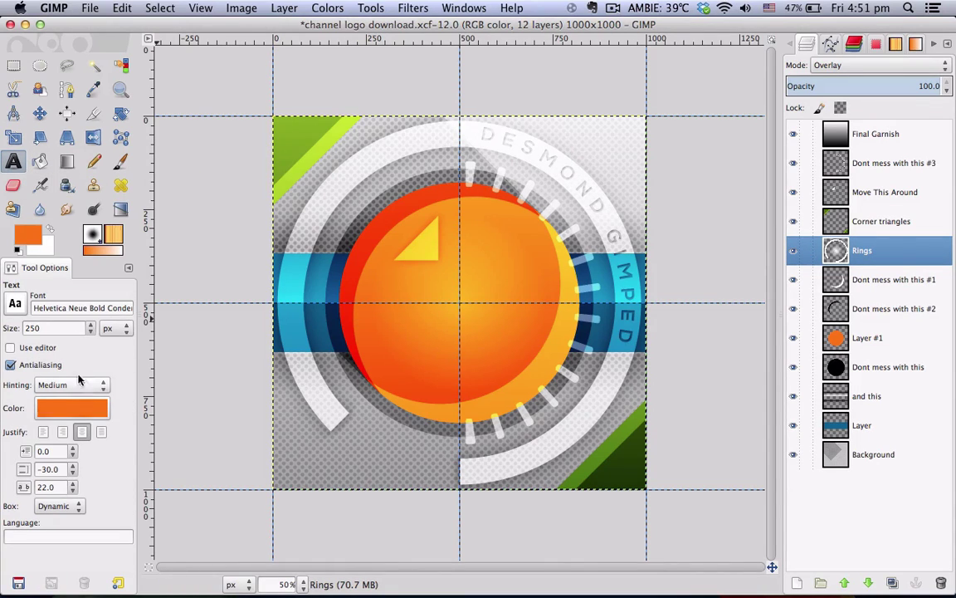
{"action": "left_click", "coordinate": [47, 406]}
{"action": "left_click", "coordinate": [245, 193]}
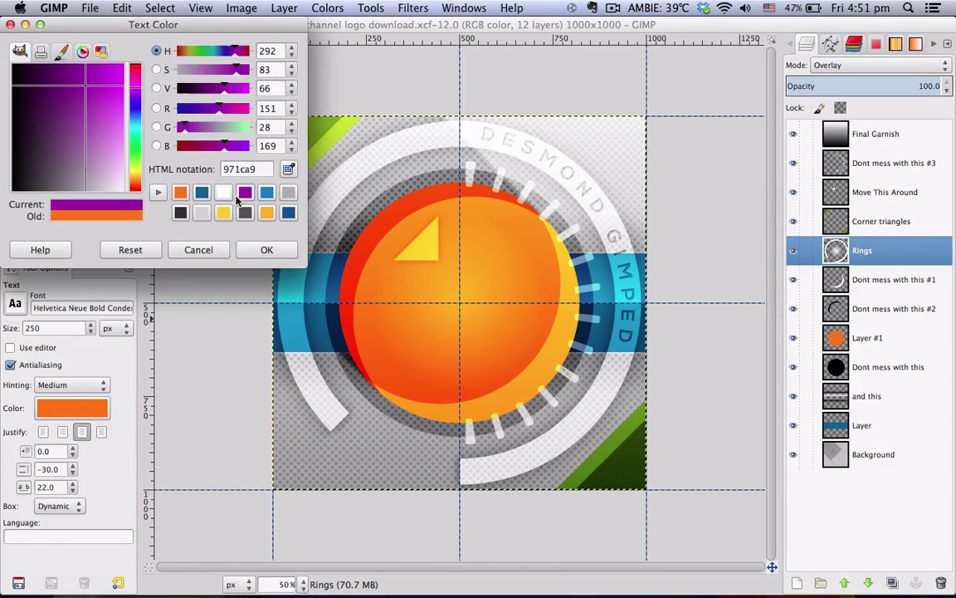
{"action": "left_click", "coordinate": [223, 192]}
{"action": "left_click", "coordinate": [271, 249]}
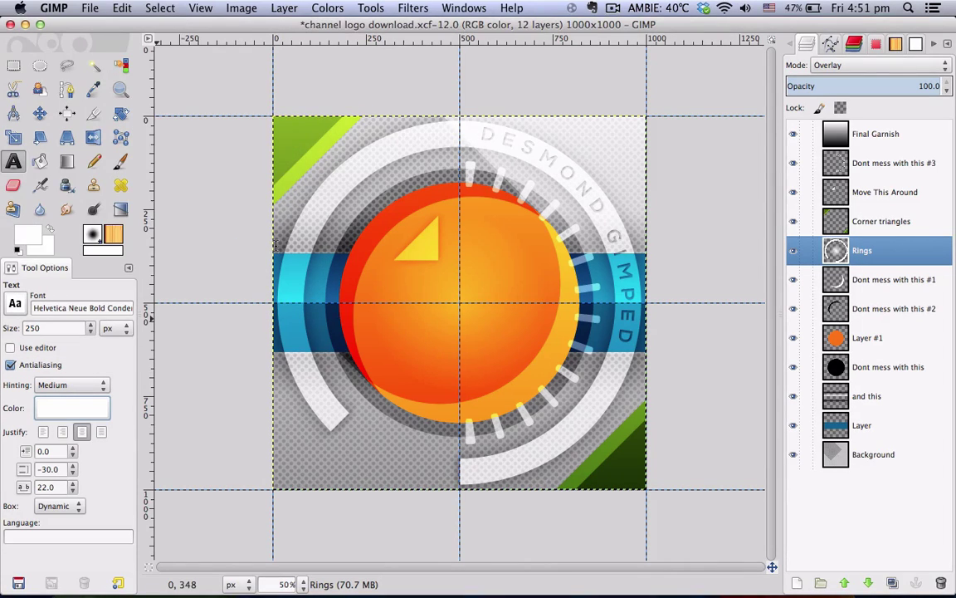
{"action": "double_click", "coordinate": [73, 329]}
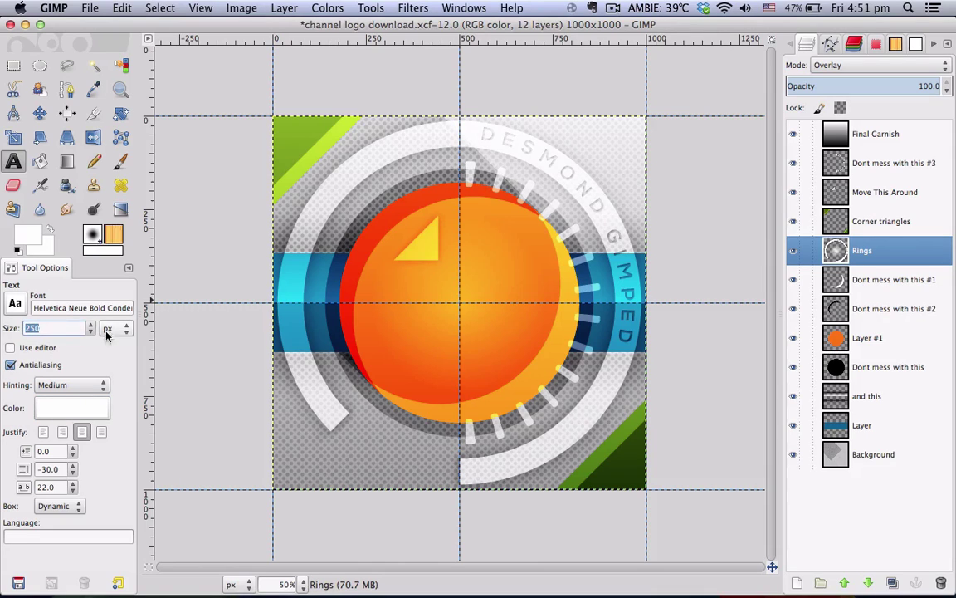
{"action": "type", "text": "300"}
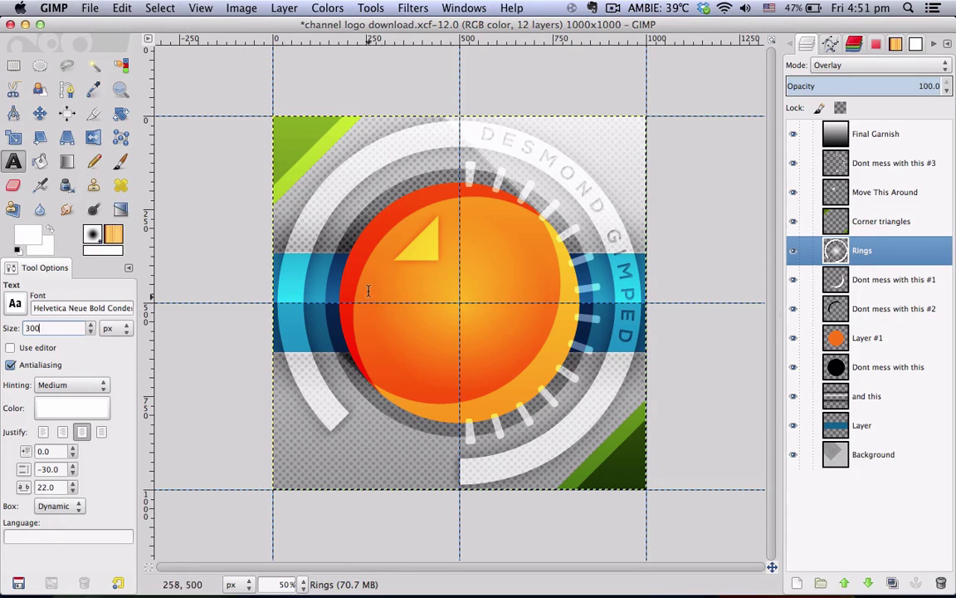
- Type a white 'd', autocrop its layer, and move it up onto the orange circle's centre
{"action": "left_click", "coordinate": [394, 295]}
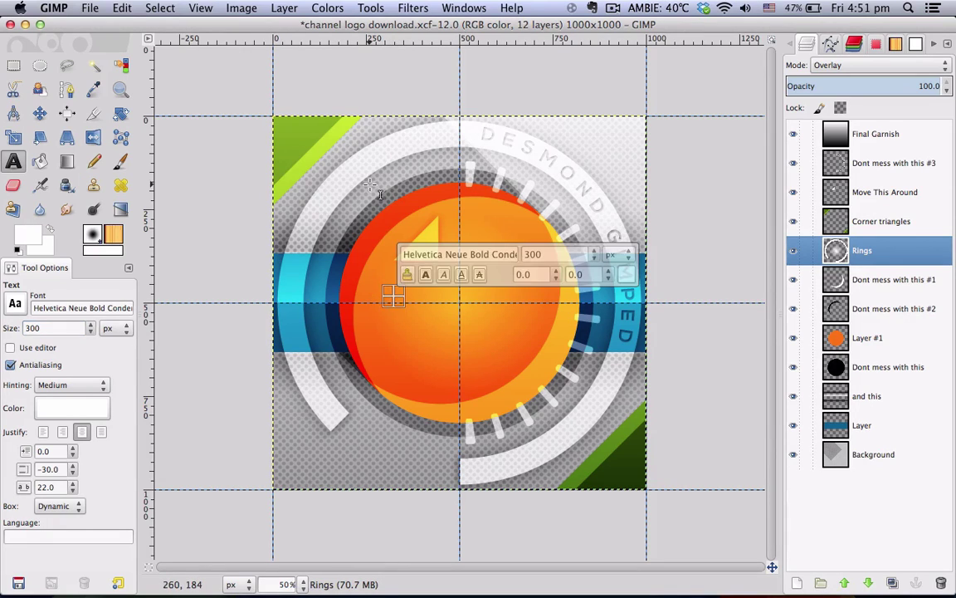
{"action": "type", "text": "d"}
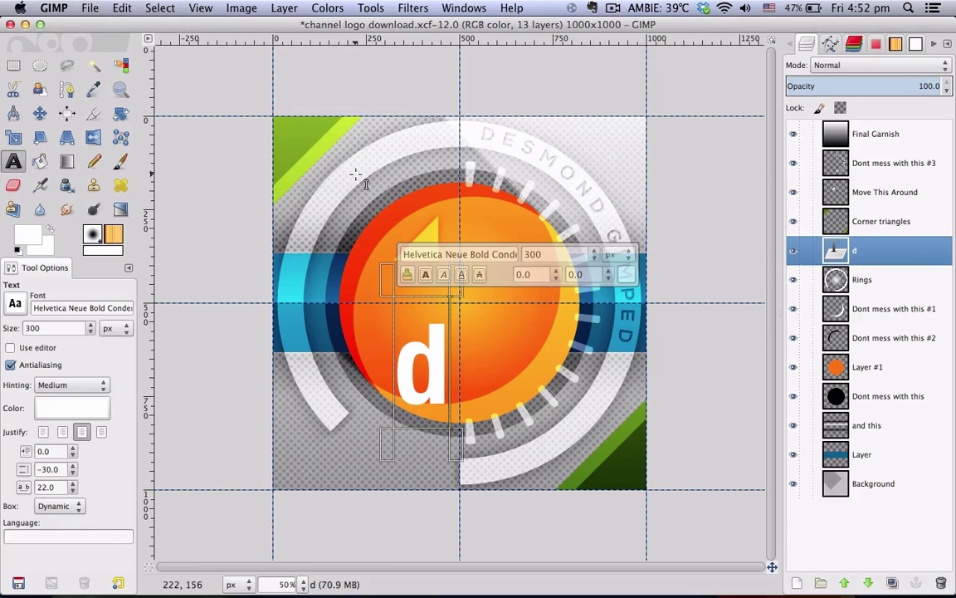
{"action": "left_click", "coordinate": [282, 7]}
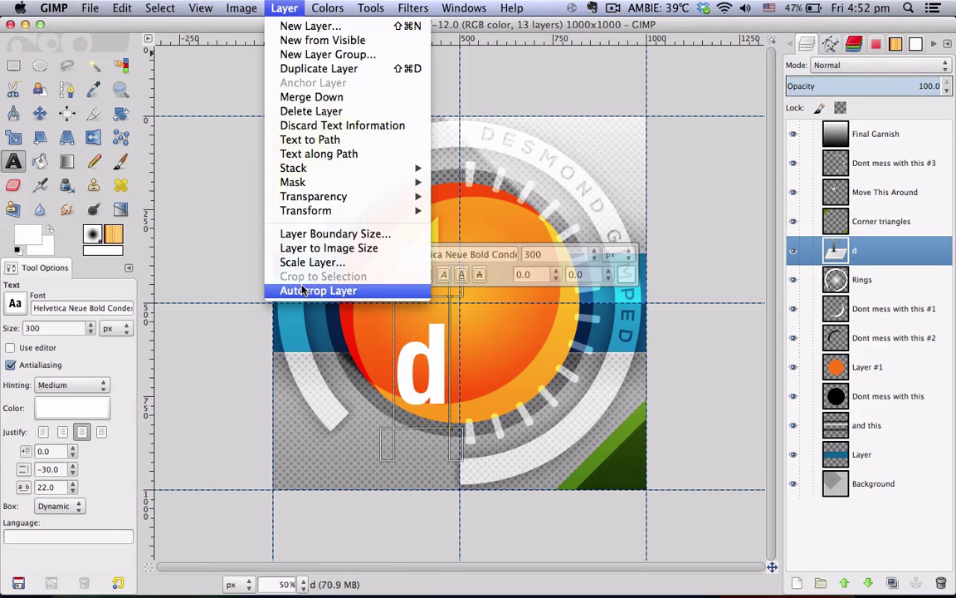
{"action": "left_click", "coordinate": [314, 291]}
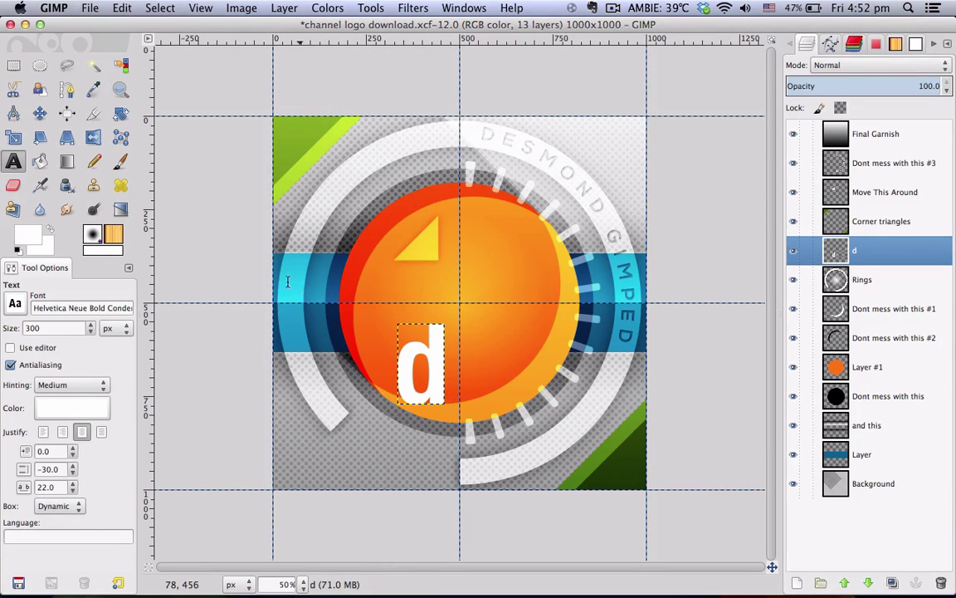
{"action": "left_click", "coordinate": [40, 113]}
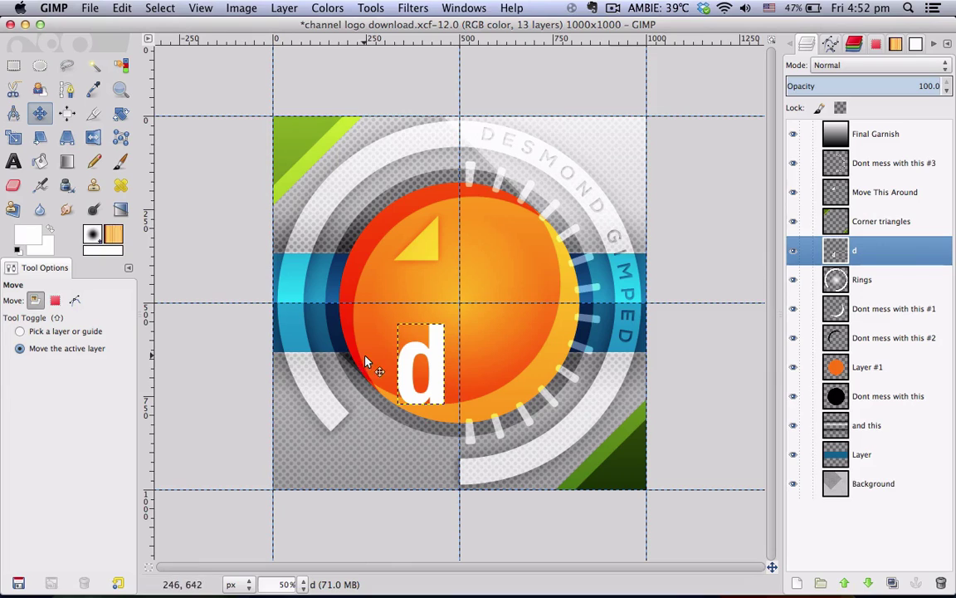
{"action": "left_click_drag", "start_coordinate": [427, 410], "coordinate": [441, 347]}
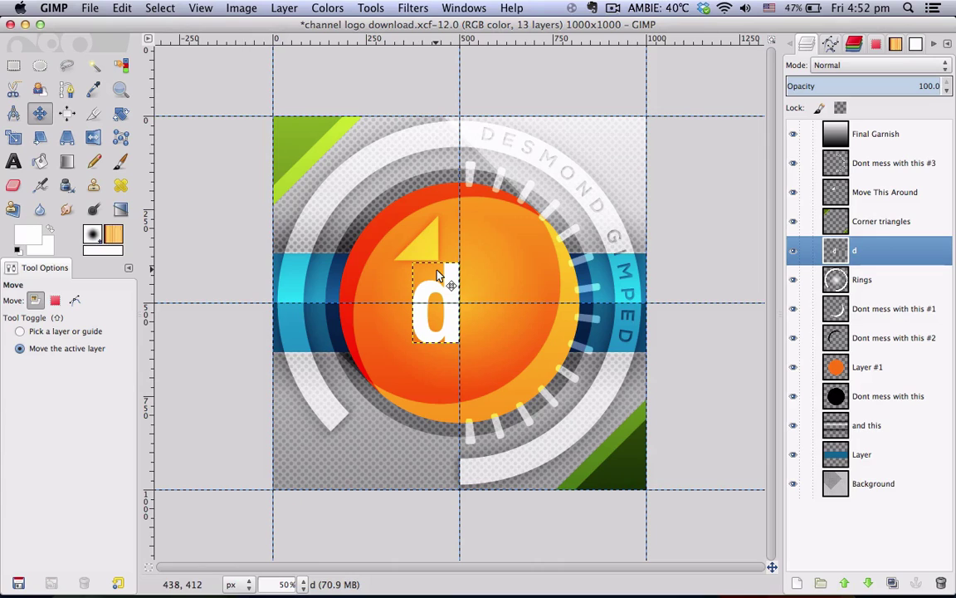
{"action": "left_click", "coordinate": [12, 161]}
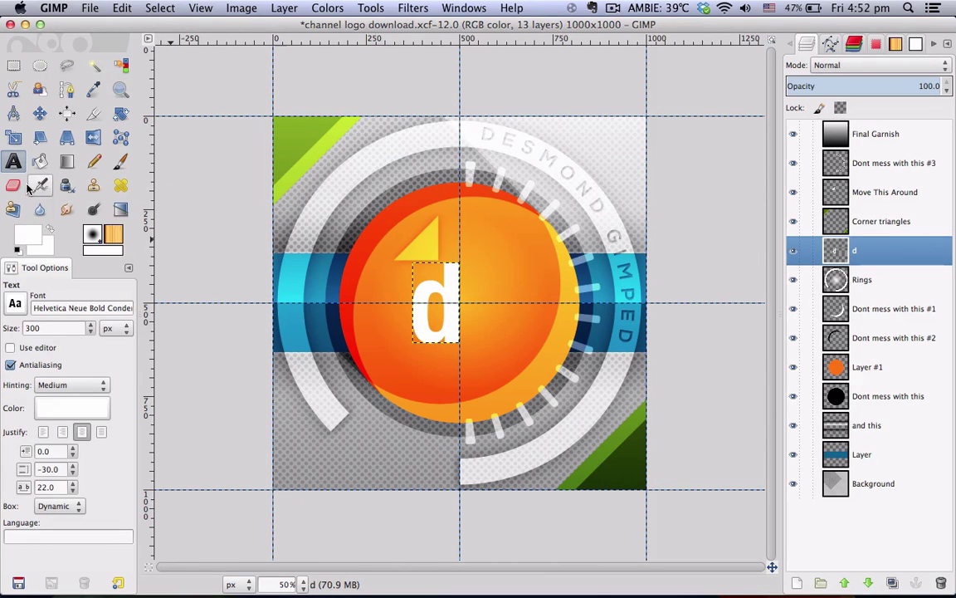
- Add the 's' text layer, autocrop it, and move it up beside the 'd'
{"action": "left_click", "coordinate": [453, 319]}
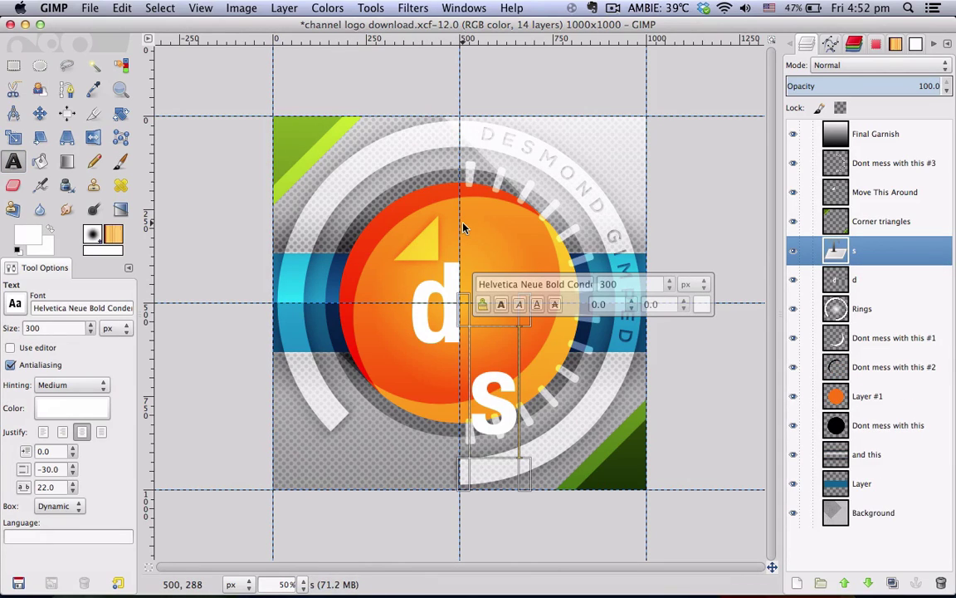
{"action": "left_click", "coordinate": [282, 9]}
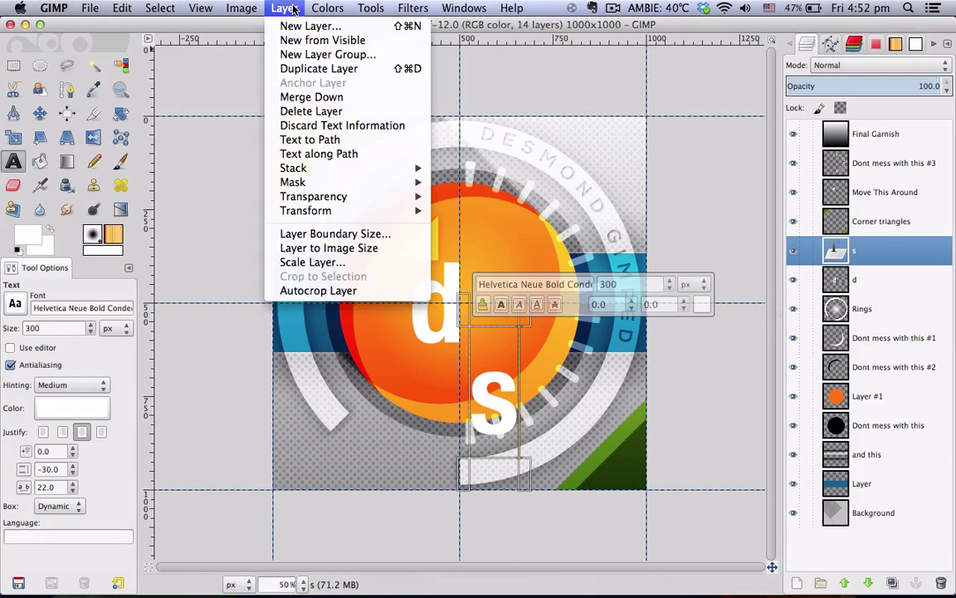
{"action": "left_click", "coordinate": [318, 290]}
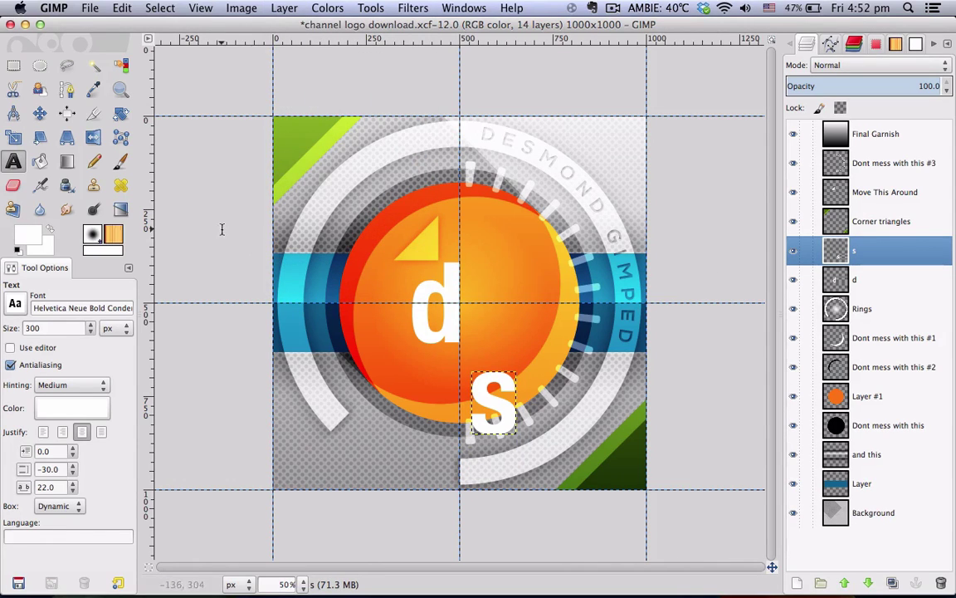
{"action": "left_click", "coordinate": [39, 113]}
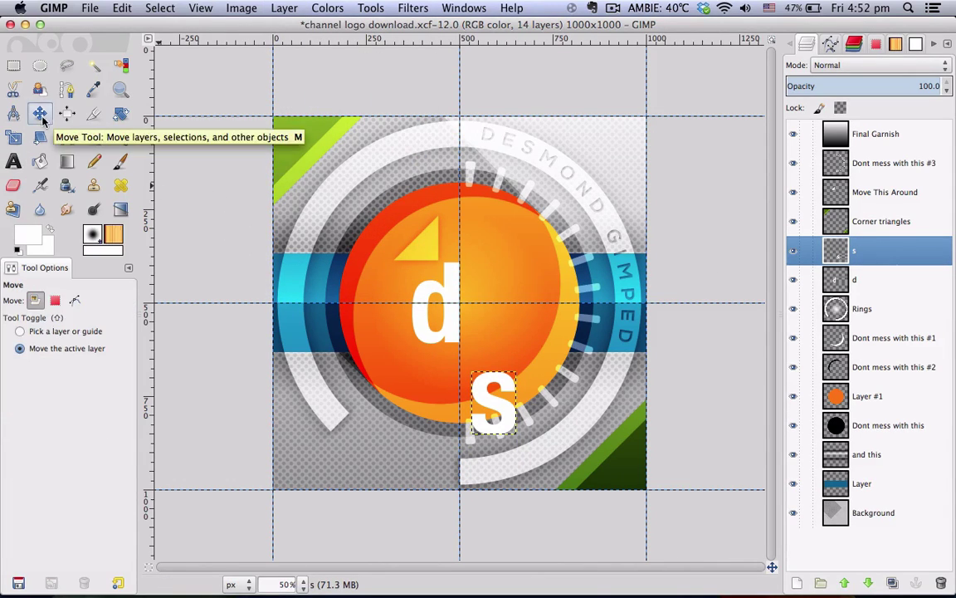
{"action": "left_click_drag", "start_coordinate": [528, 423], "coordinate": [512, 354]}
{"action": "key", "text": "plus"}
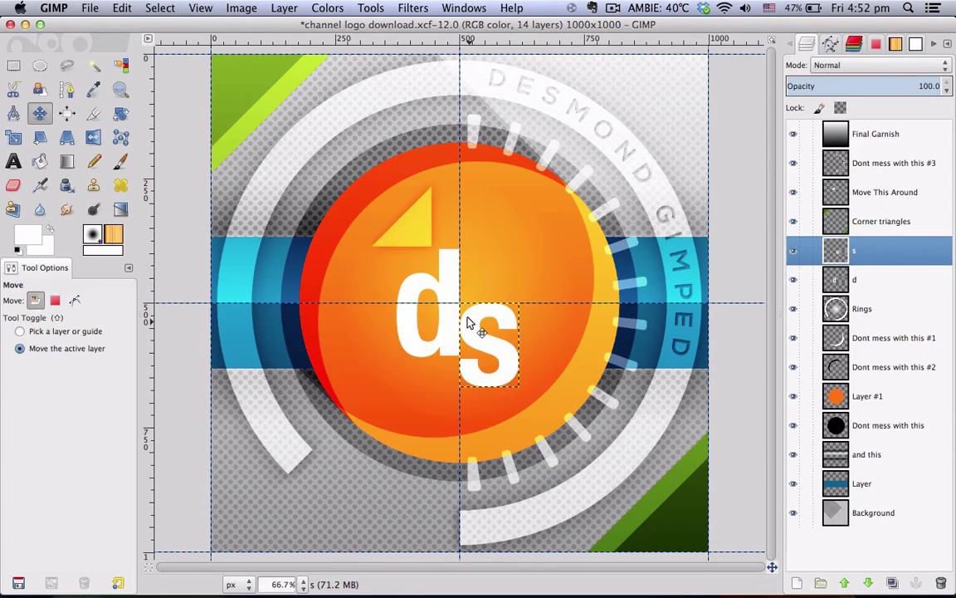
- Merge the s layer down into d and nudge the combined ds letters slightly upward
{"action": "left_click", "coordinate": [792, 252]}
{"action": "left_click", "coordinate": [792, 252]}
{"action": "right_click", "coordinate": [899, 258]}
{"action": "left_click", "coordinate": [789, 122]}
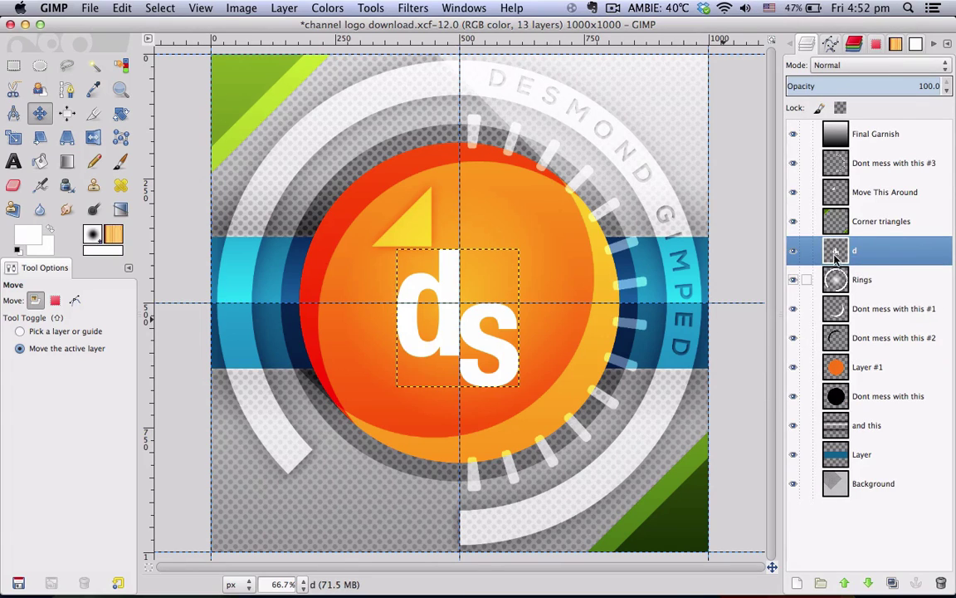
{"action": "left_click", "coordinate": [792, 252]}
{"action": "left_click", "coordinate": [792, 252]}
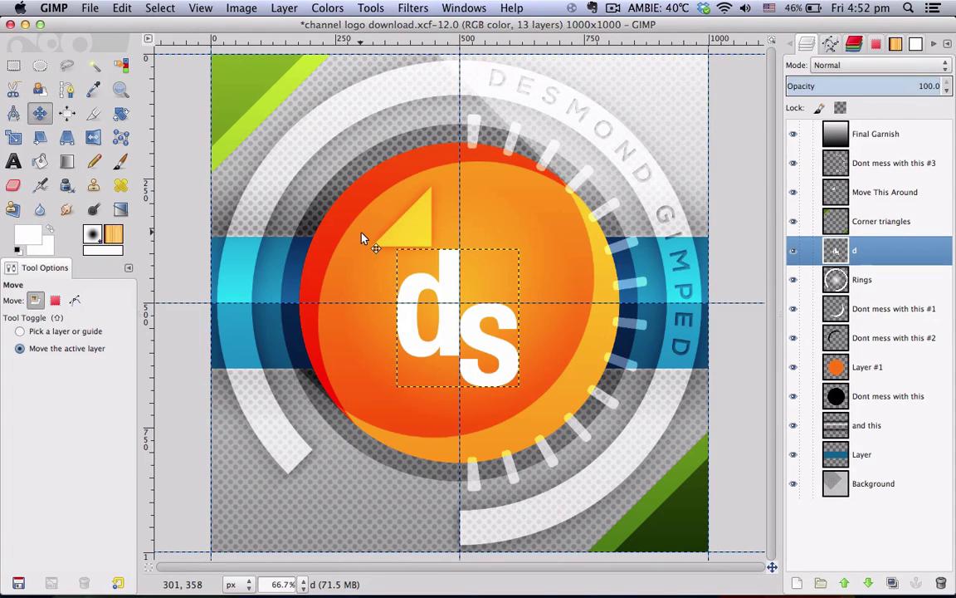
{"action": "left_click_drag", "start_coordinate": [493, 380], "coordinate": [495, 365]}
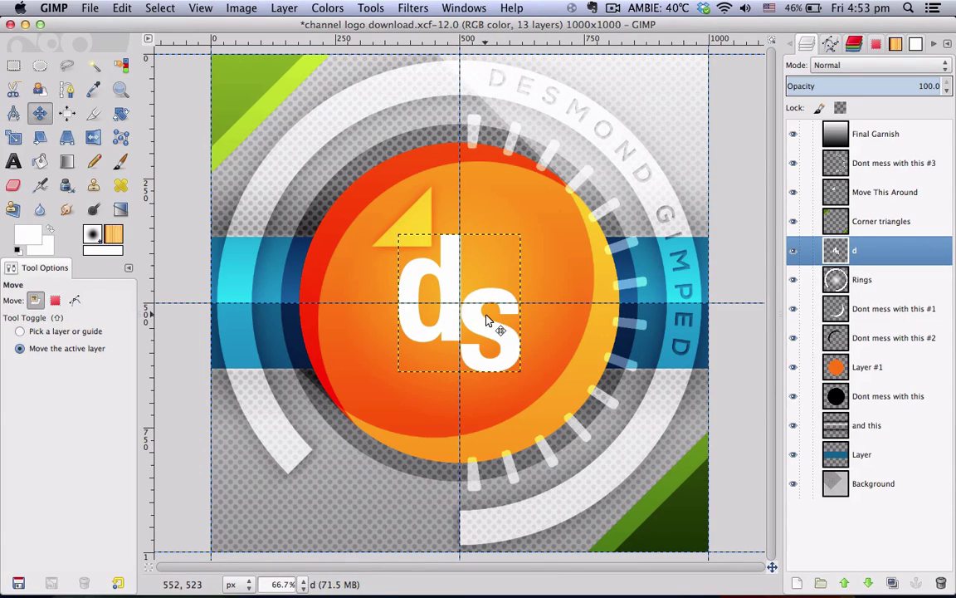
{"action": "key", "text": "minus"}
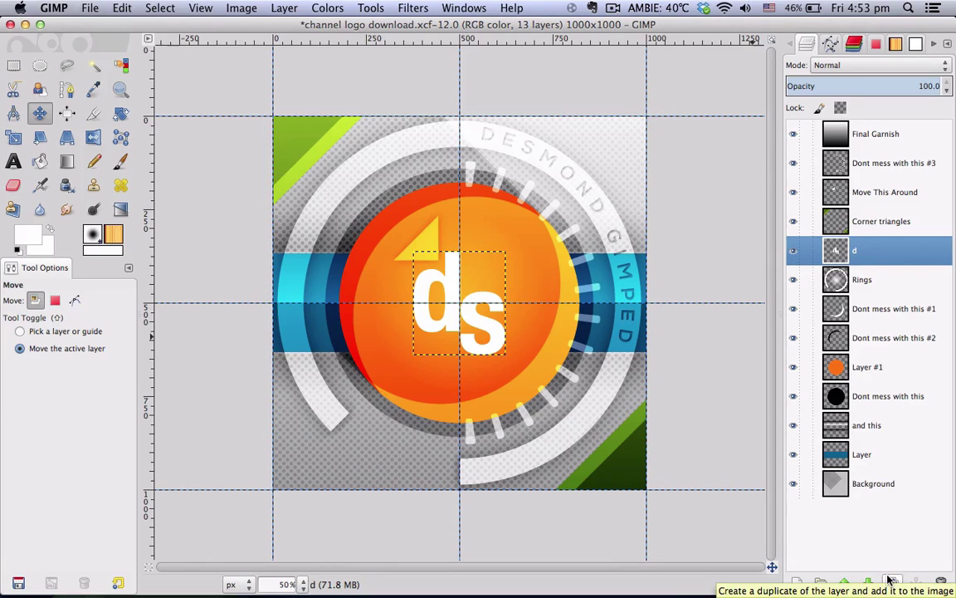
- Duplicate the ds layer and expand the original d layer to the full image size
{"action": "left_click", "coordinate": [890, 580]}
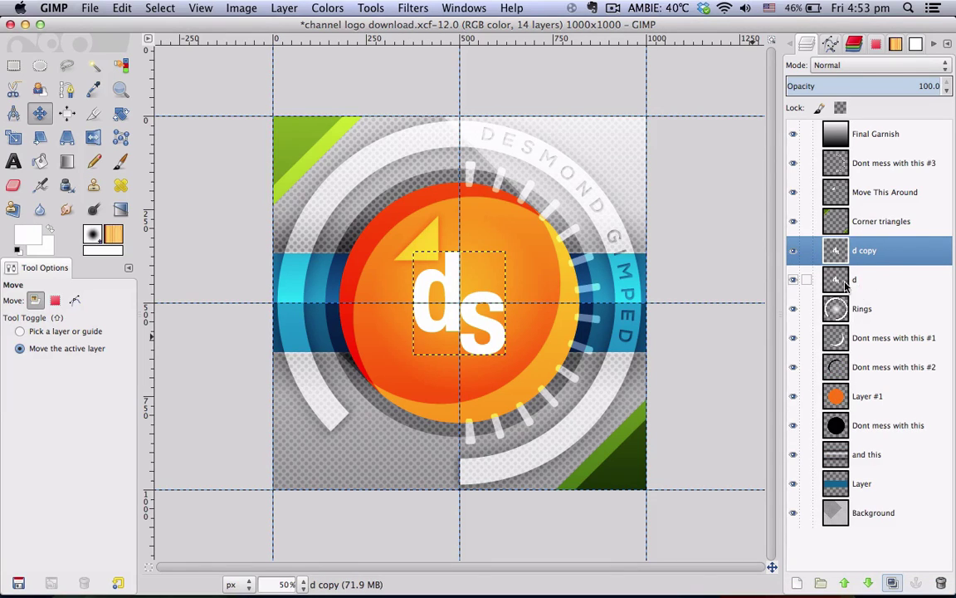
{"action": "left_click", "coordinate": [872, 285]}
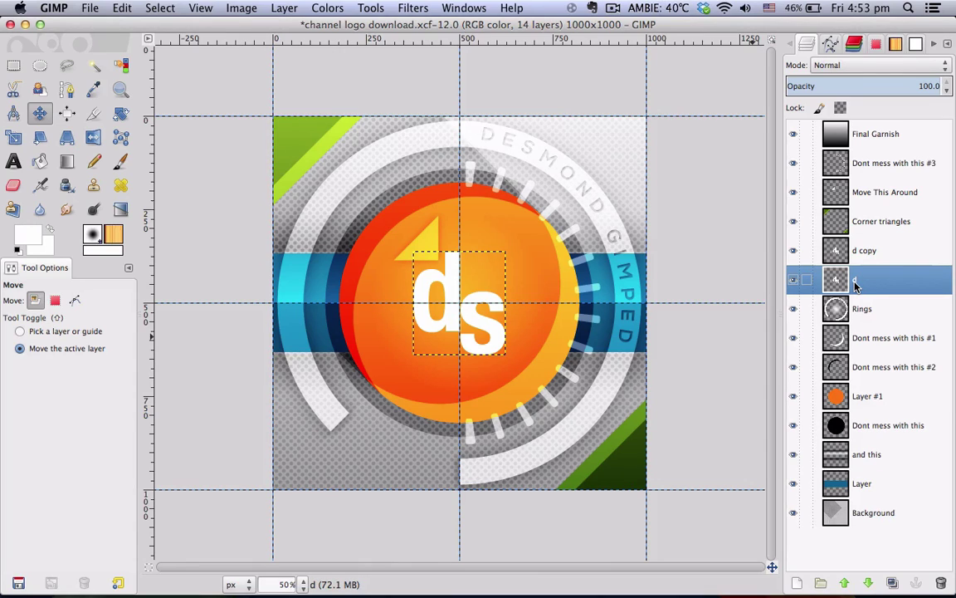
{"action": "left_click", "coordinate": [283, 9]}
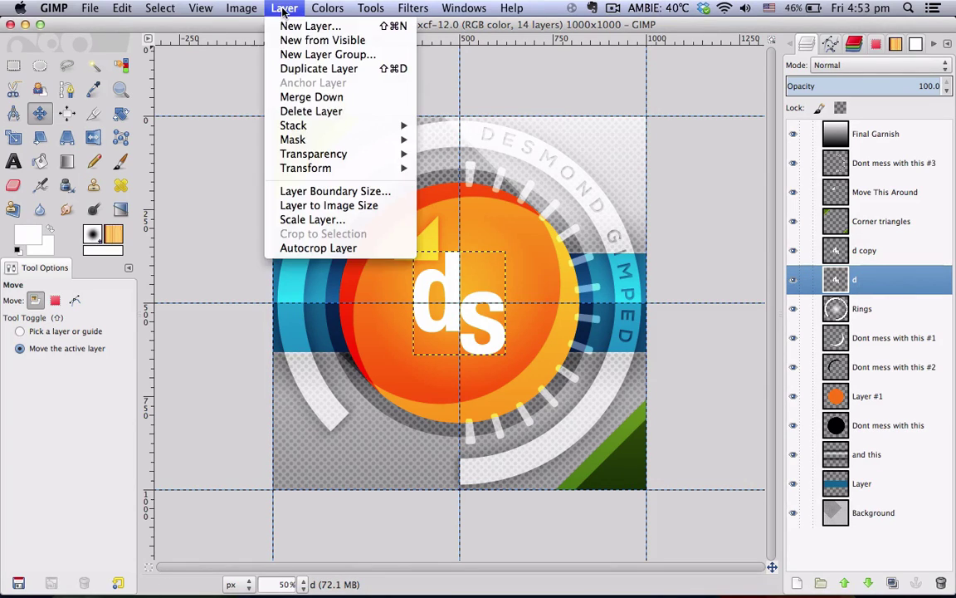
{"action": "left_click", "coordinate": [309, 207]}
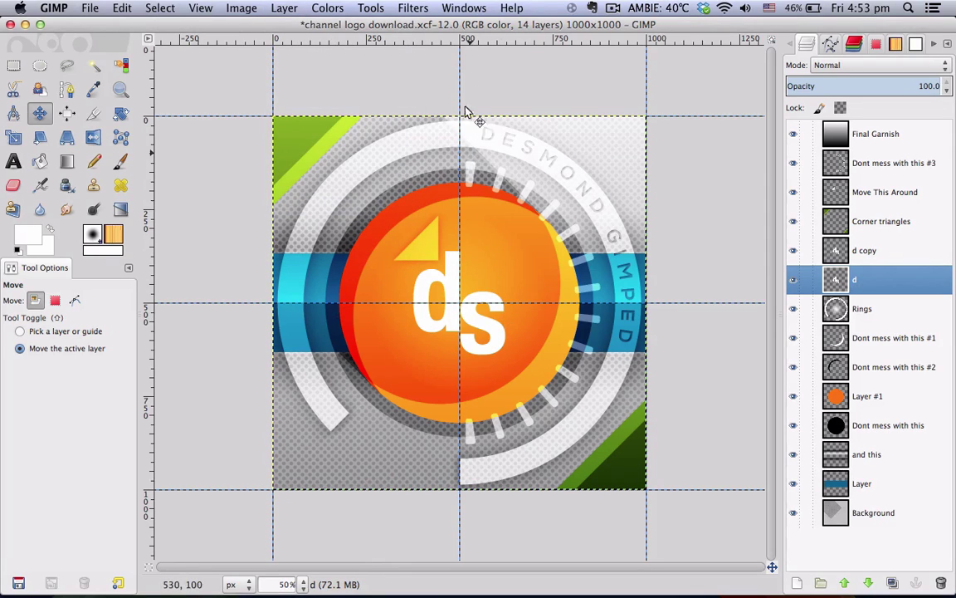
- Apply a linear Motion Blur with length 256 and angle 225 to layer d
{"action": "left_click", "coordinate": [417, 7]}
{"action": "mouse_move", "coordinate": [399, 91]}
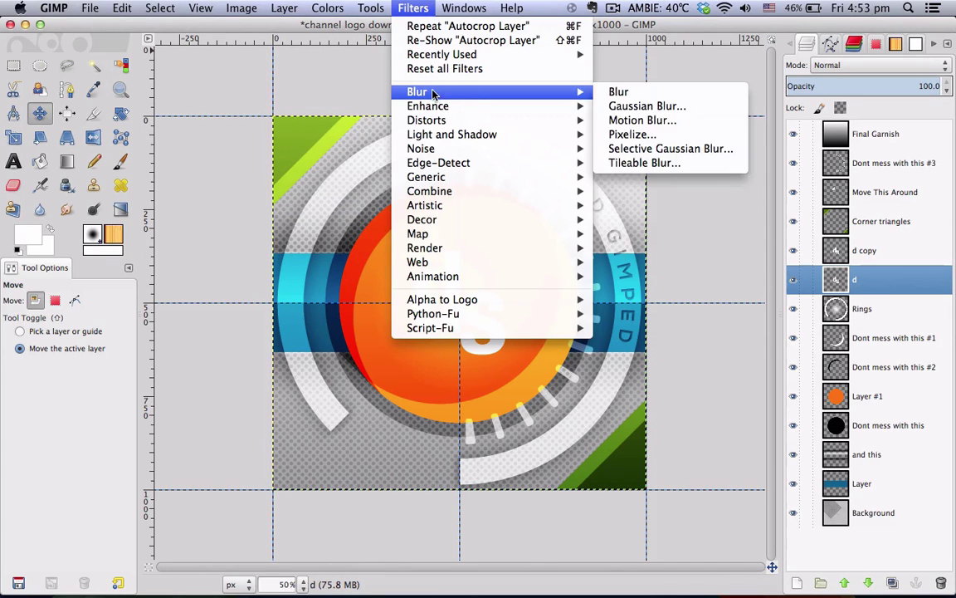
{"action": "left_click", "coordinate": [644, 122]}
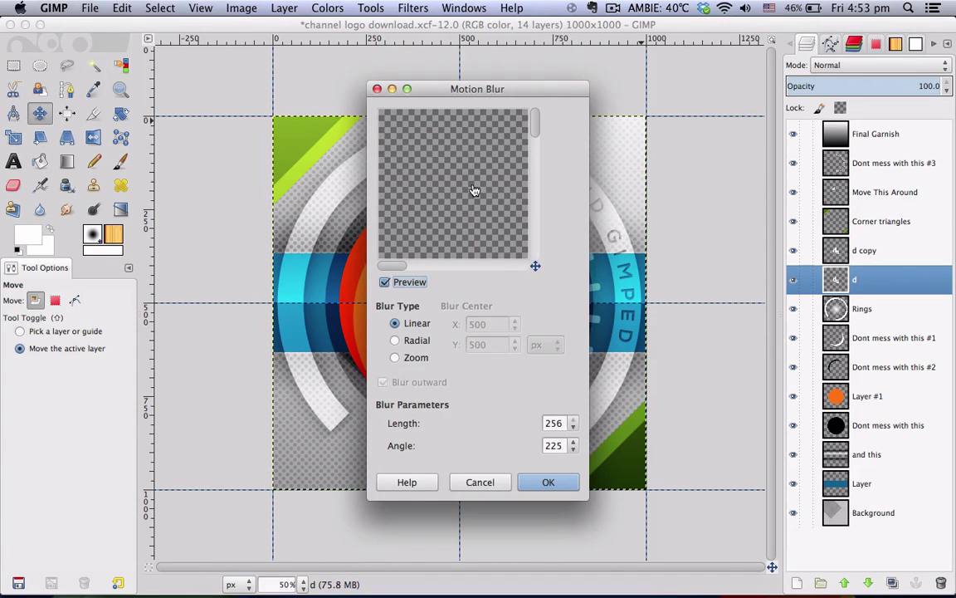
{"action": "double_click", "coordinate": [561, 444]}
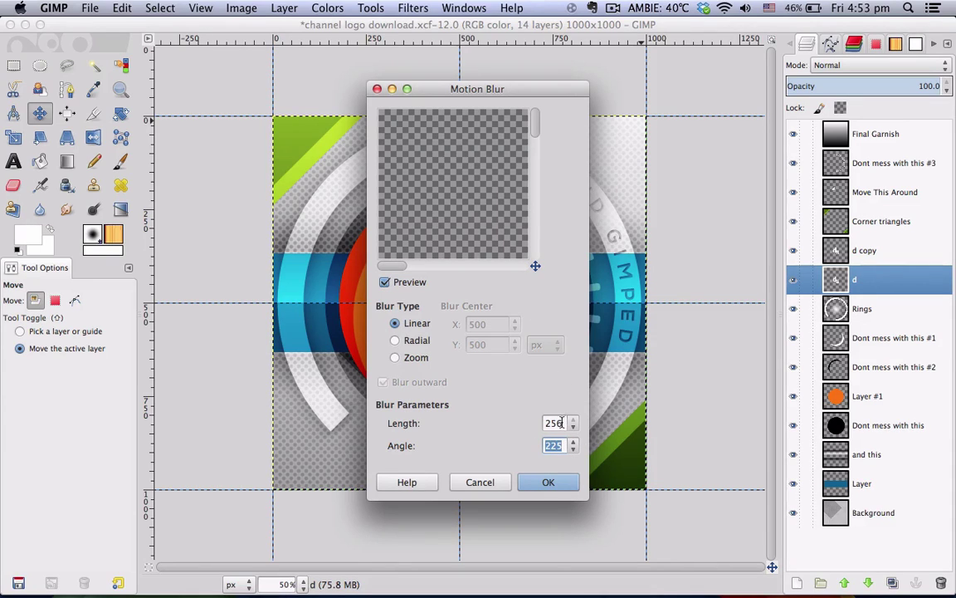
{"action": "left_click", "coordinate": [548, 482]}
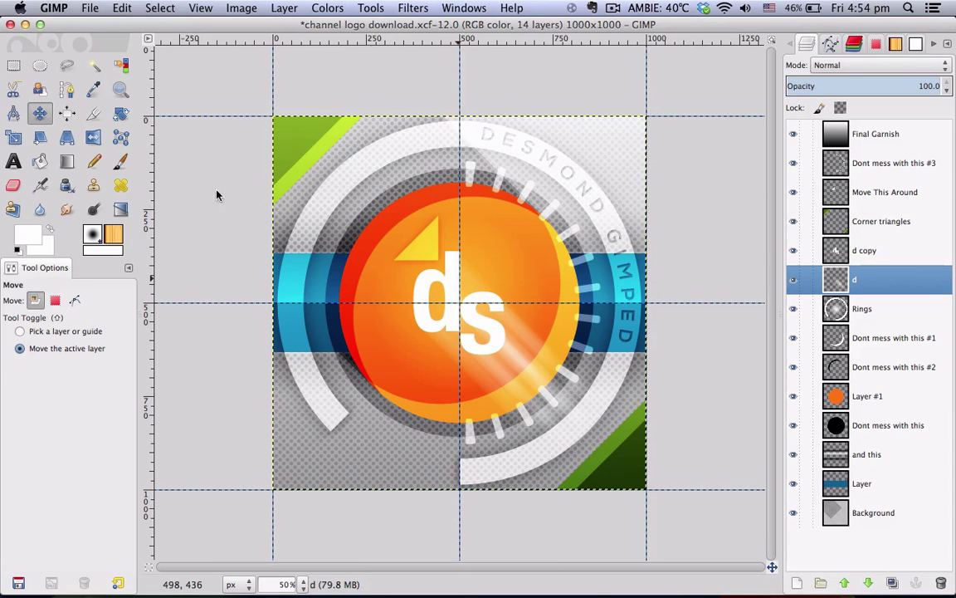
- Select the blurred diagonal streak by colour, keep it selected, and delete the original d layer
{"action": "left_click", "coordinate": [120, 65]}
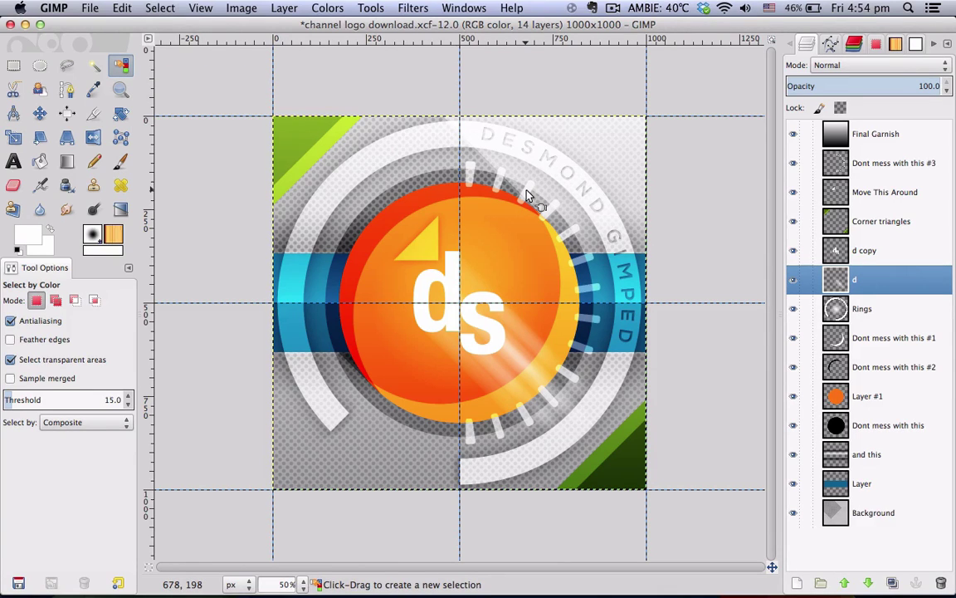
{"action": "key", "text": "1"}
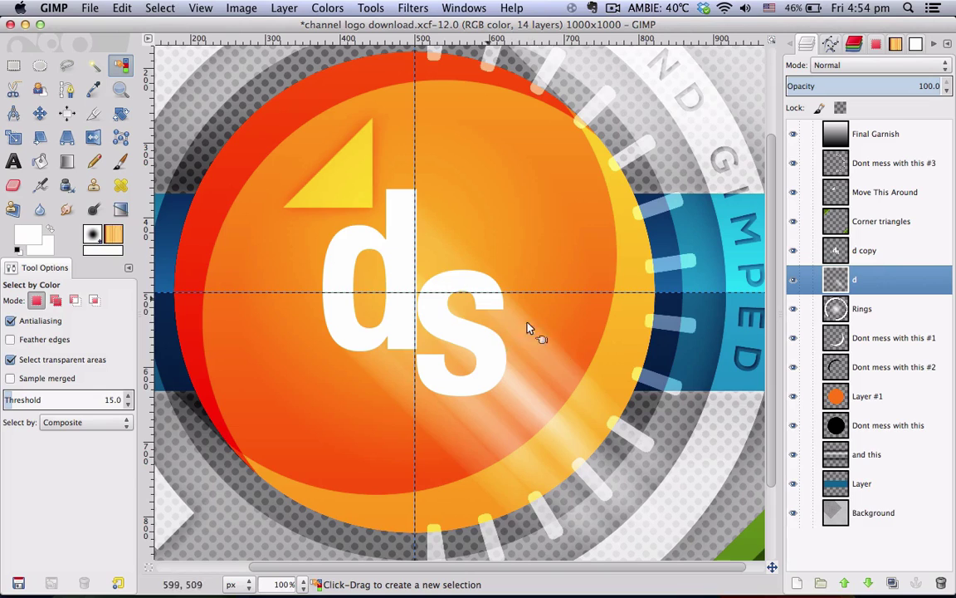
{"action": "key", "text": "minus"}
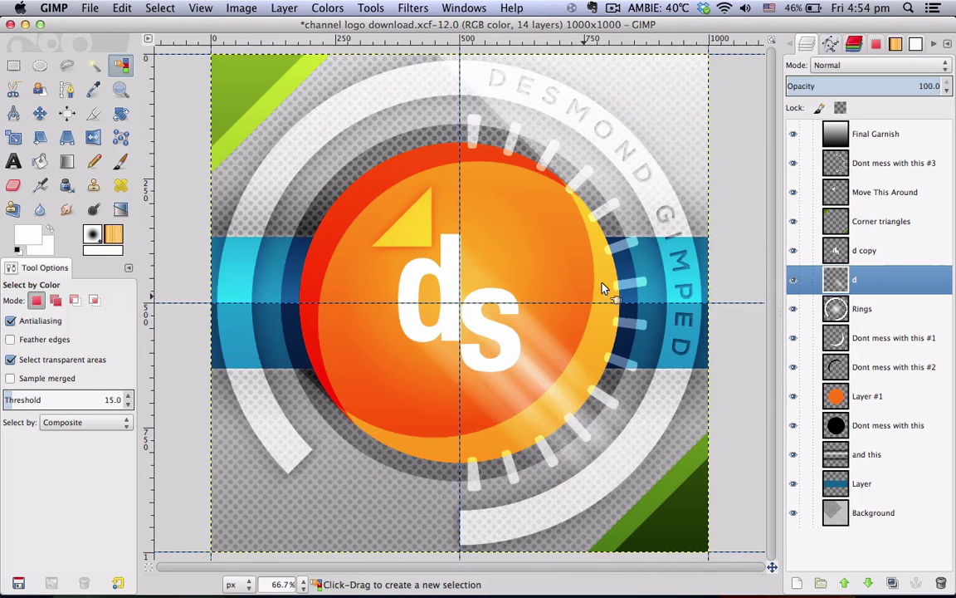
{"action": "left_click", "coordinate": [554, 194]}
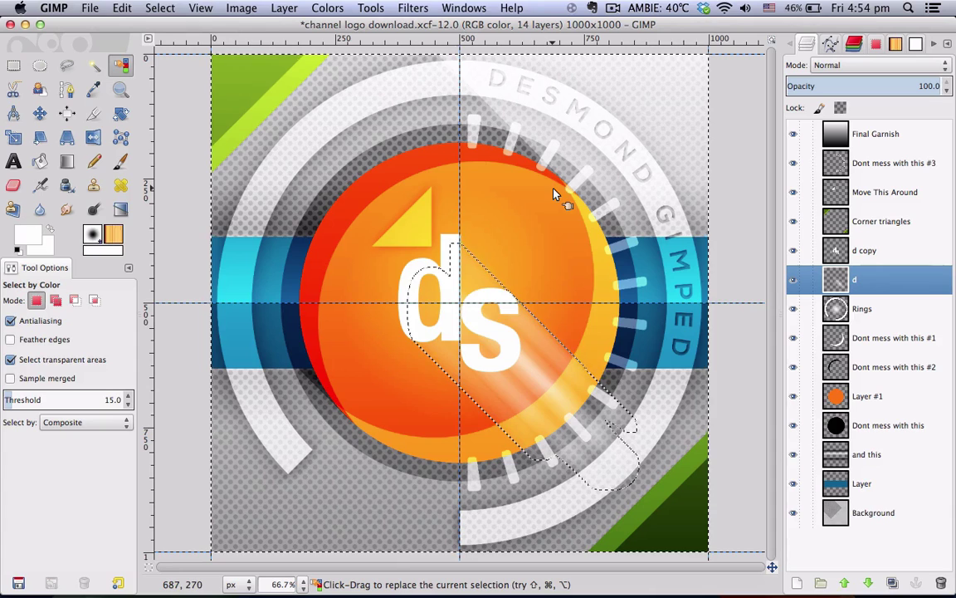
{"action": "left_click", "coordinate": [160, 8]}
{"action": "left_click", "coordinate": [170, 54]}
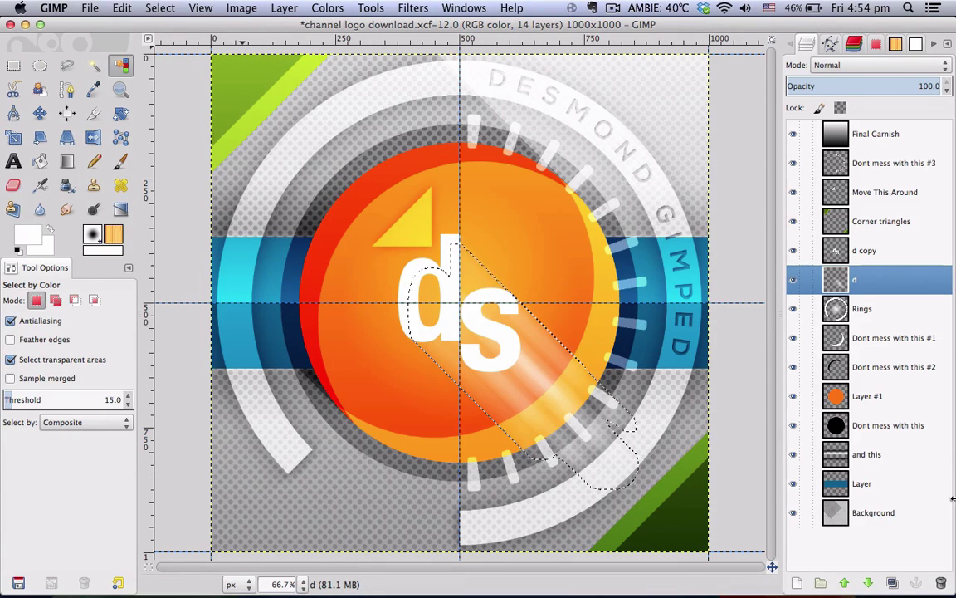
{"action": "left_click", "coordinate": [940, 584]}
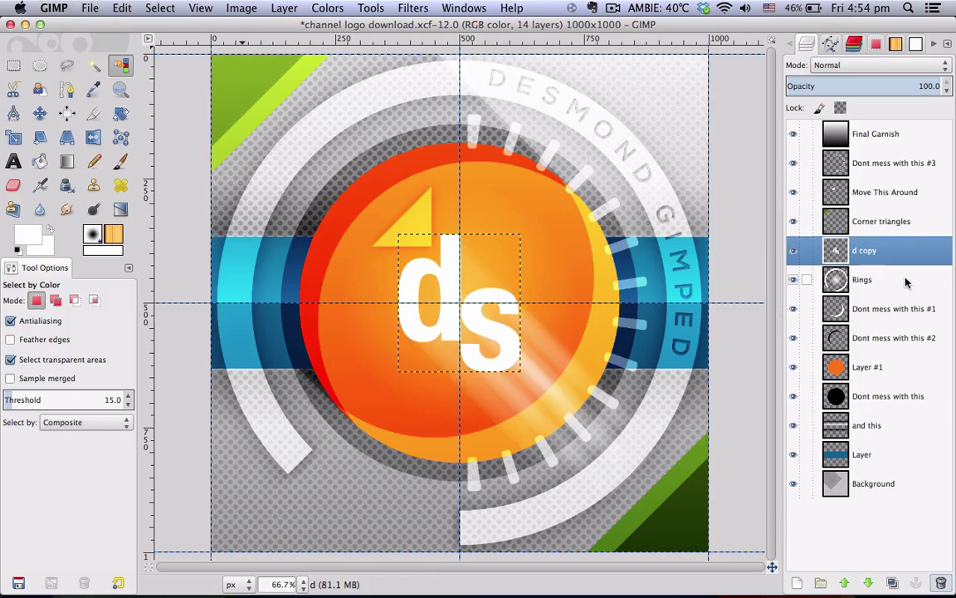
{"action": "left_click", "coordinate": [858, 281]}
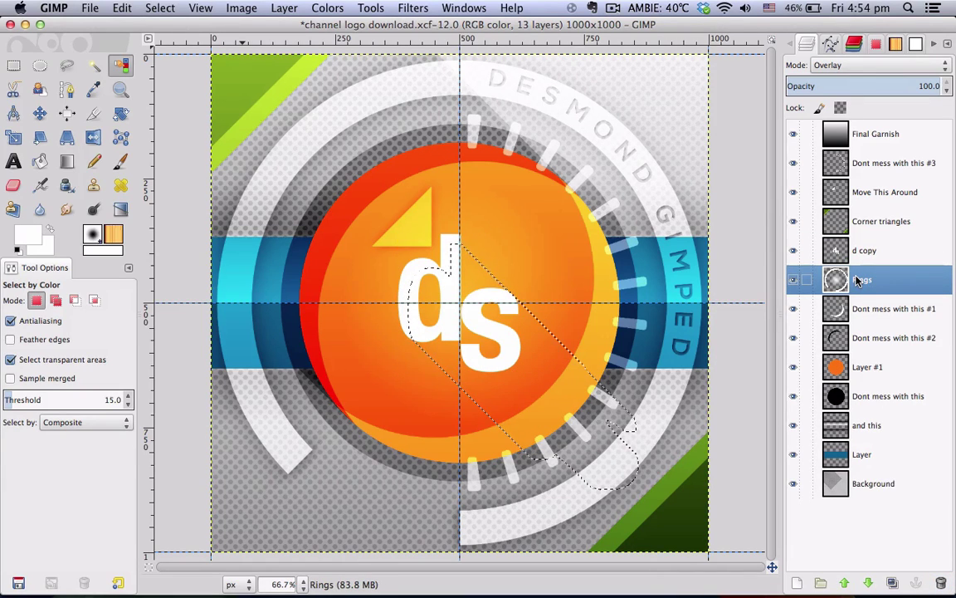
- Add a new layer named '3d extrusion' above Rings
{"action": "left_click", "coordinate": [802, 583]}
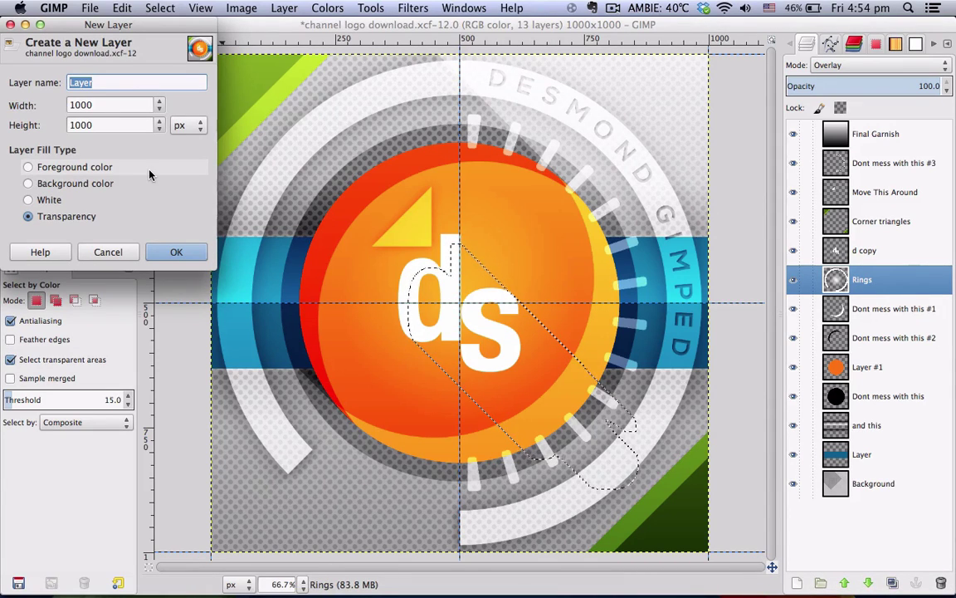
{"action": "type", "text": "3d ext"}
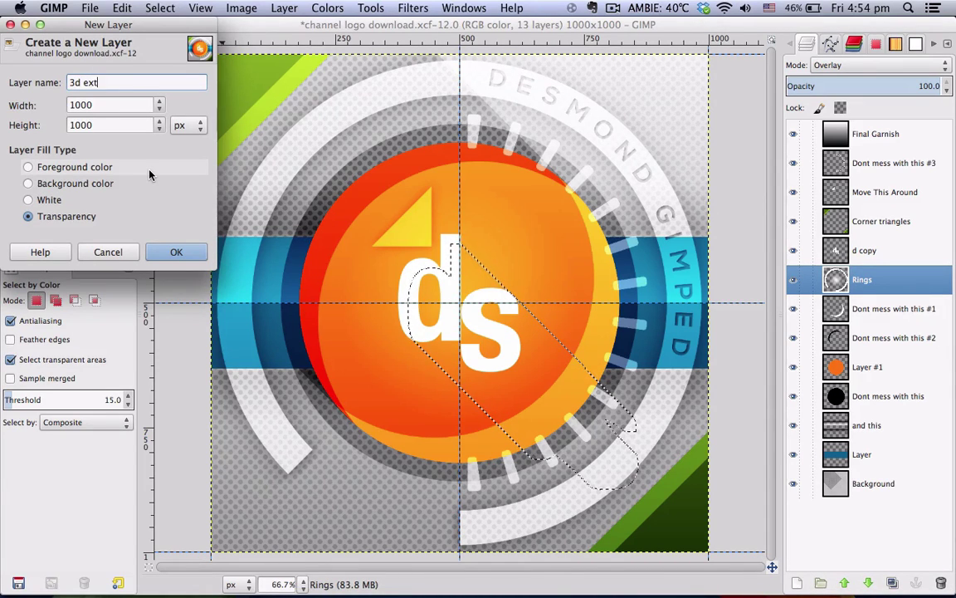
{"action": "type", "text": "rusion"}
{"action": "key", "text": "Return"}
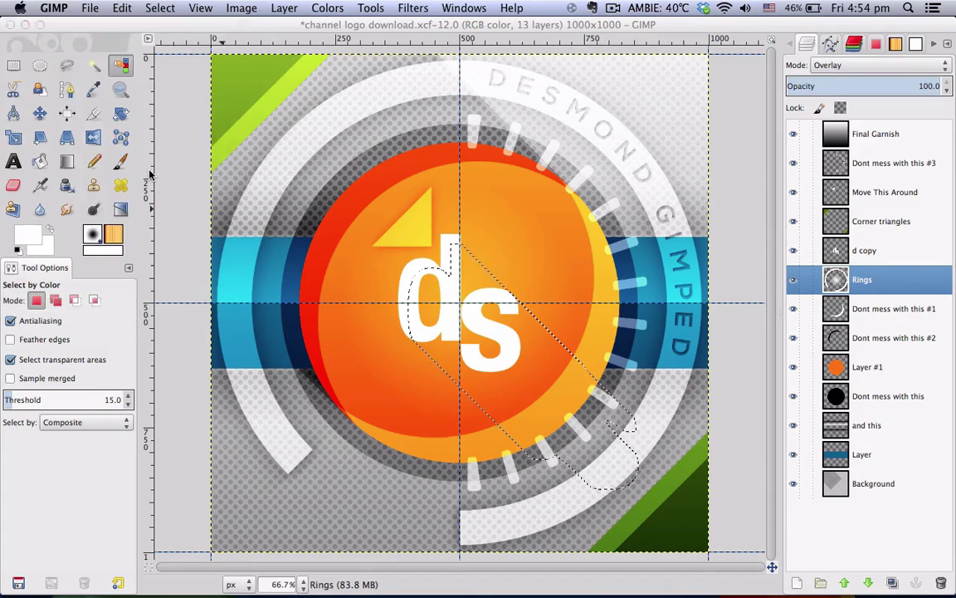
- Fill the streak selection with black 000000, then clear the selection
{"action": "left_click", "coordinate": [40, 163]}
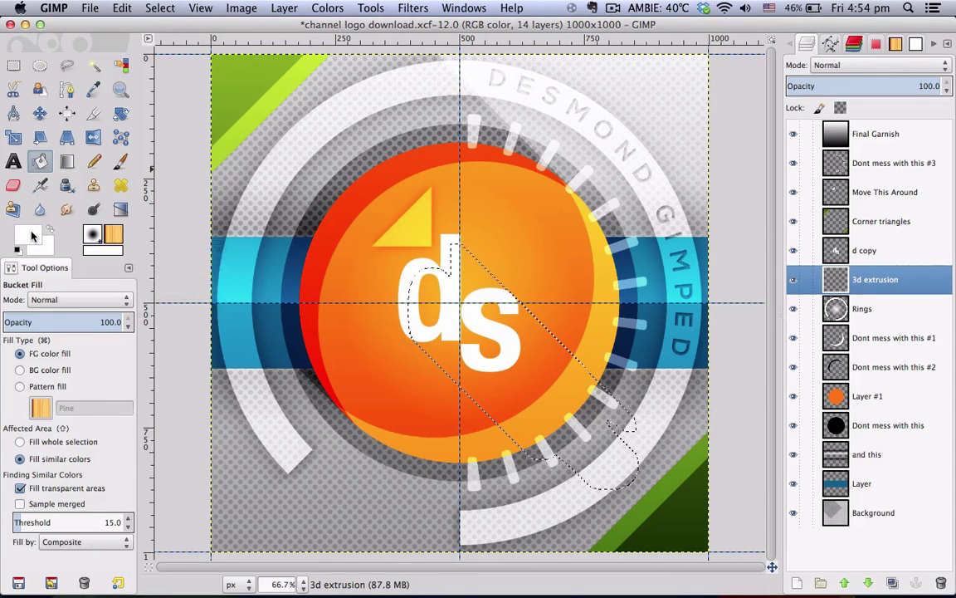
{"action": "left_click", "coordinate": [32, 236]}
{"action": "left_click_drag", "start_coordinate": [328, 178], "coordinate": [274, 203]}
{"action": "left_click", "coordinate": [472, 249]}
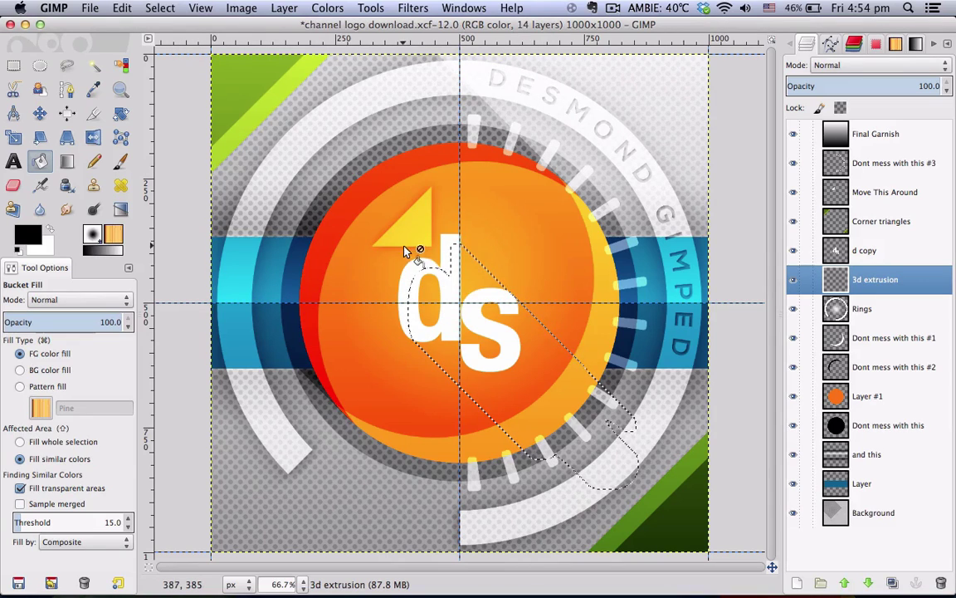
{"action": "left_click", "coordinate": [446, 293]}
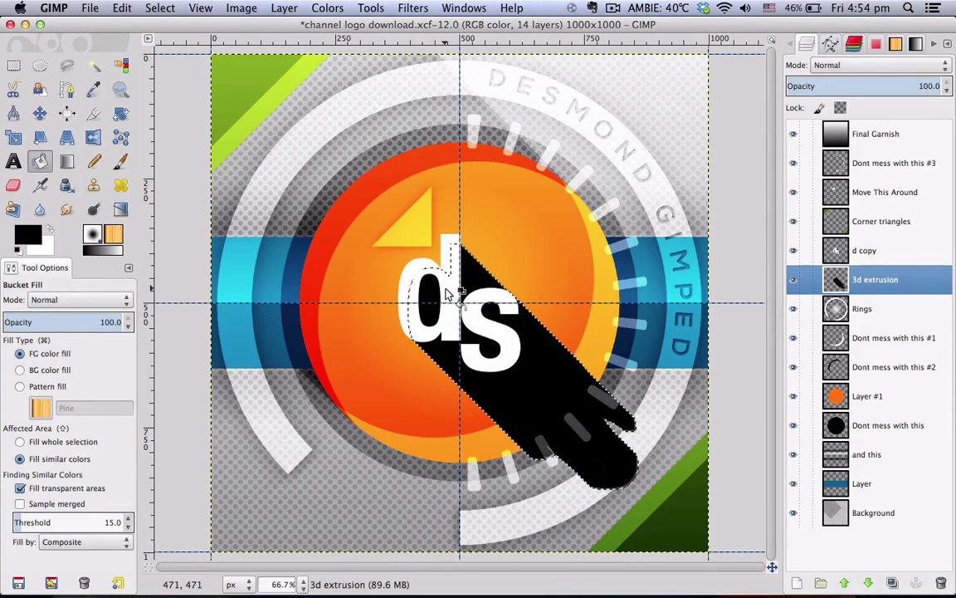
{"action": "left_click", "coordinate": [161, 7]}
{"action": "left_click", "coordinate": [159, 40]}
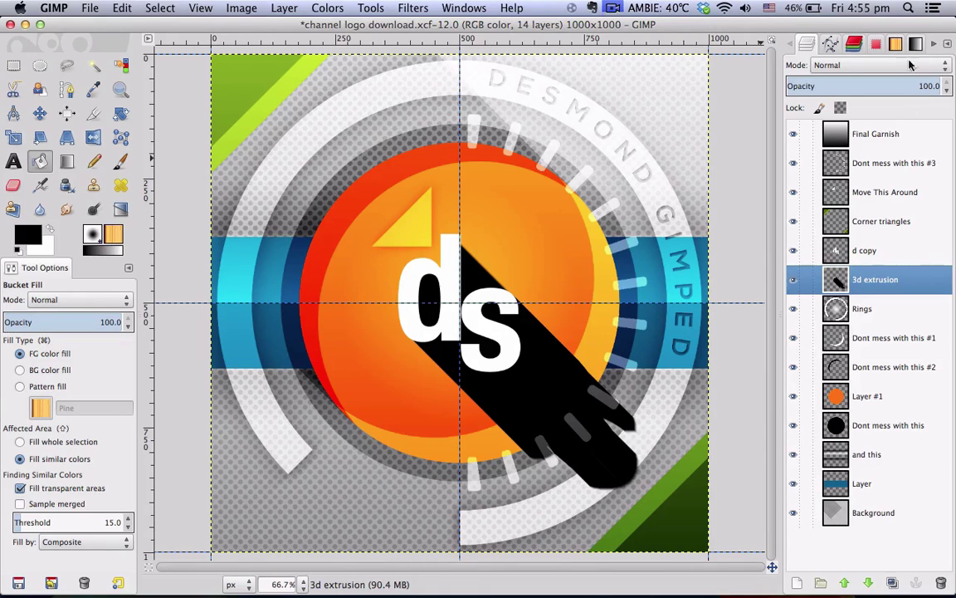
- Set the 3d extrusion layer to Overlay, merge all visible layers, and begin File > Export
{"action": "left_click", "coordinate": [840, 68]}
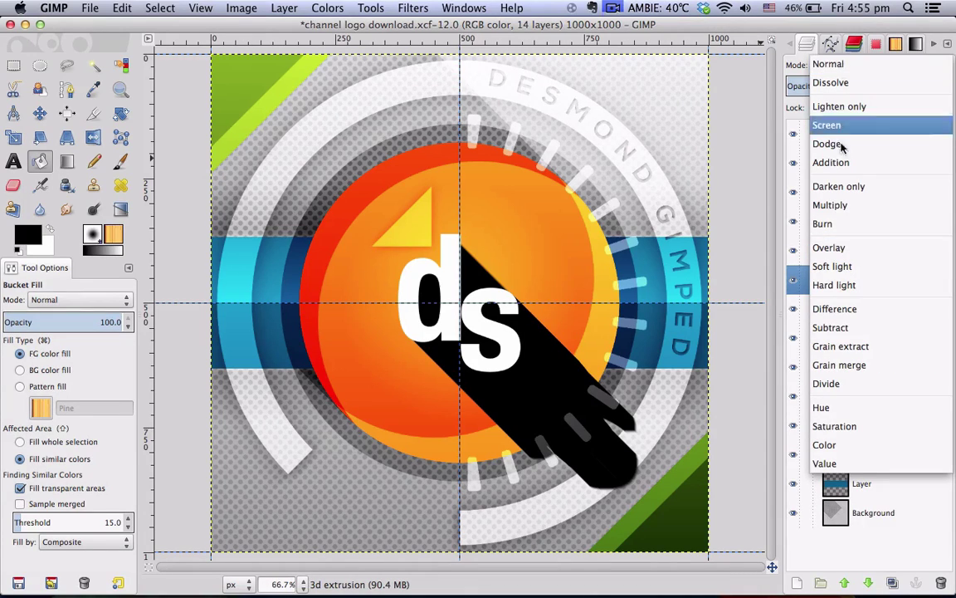
{"action": "left_click", "coordinate": [832, 247]}
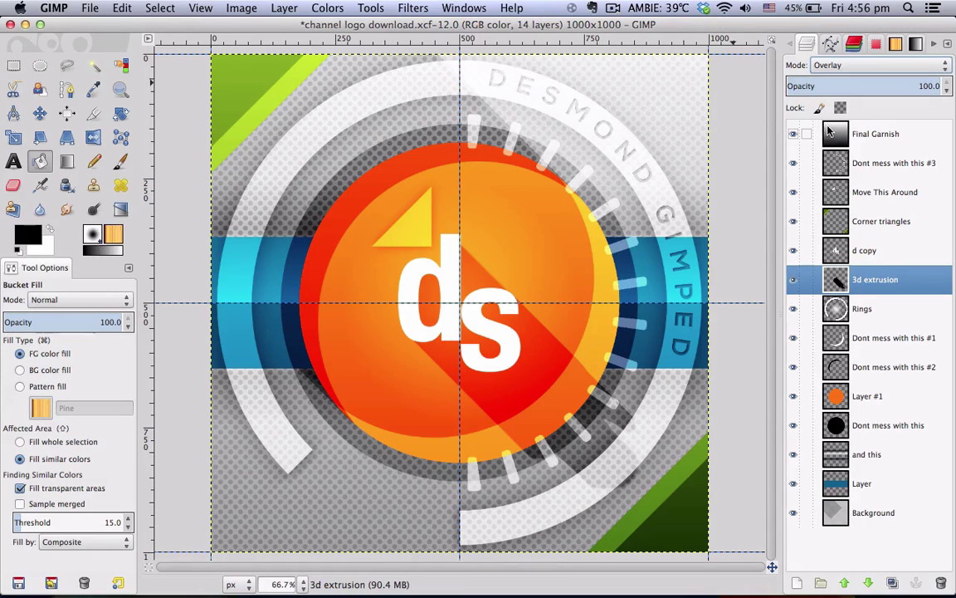
{"action": "right_click", "coordinate": [866, 171]}
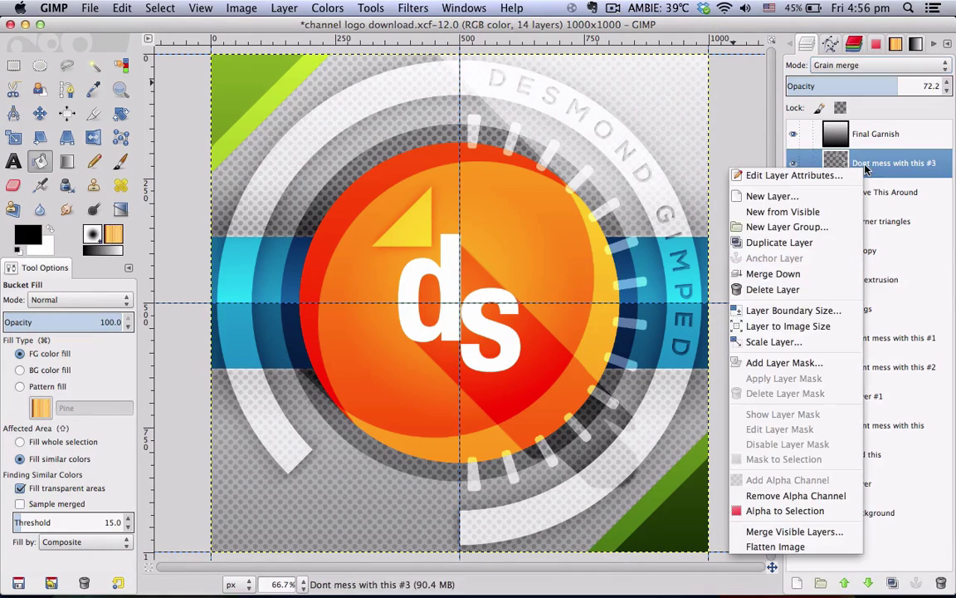
{"action": "left_click", "coordinate": [830, 531]}
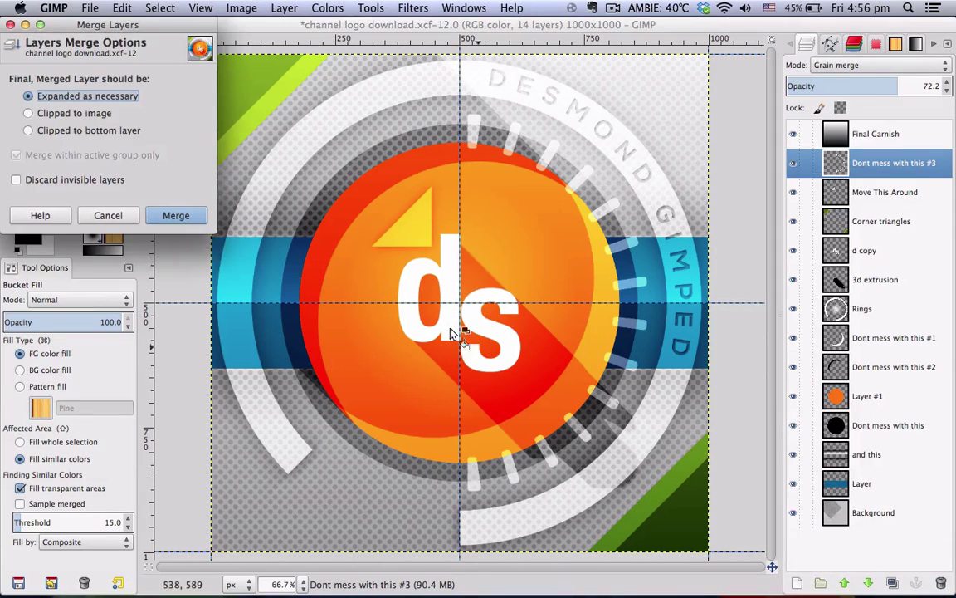
{"action": "left_click", "coordinate": [176, 215]}
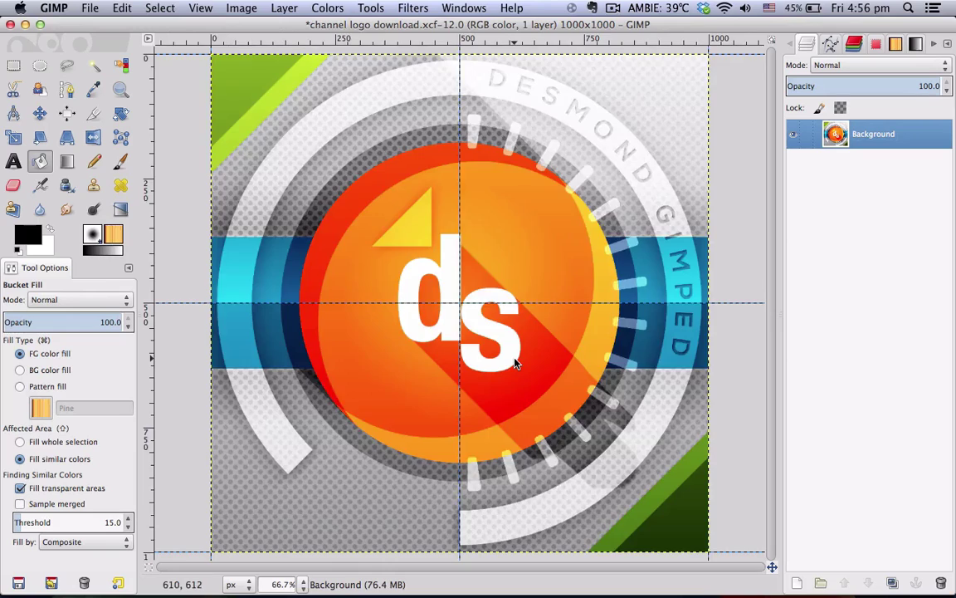
{"action": "key", "text": "minus"}
{"action": "key", "text": "minus"}
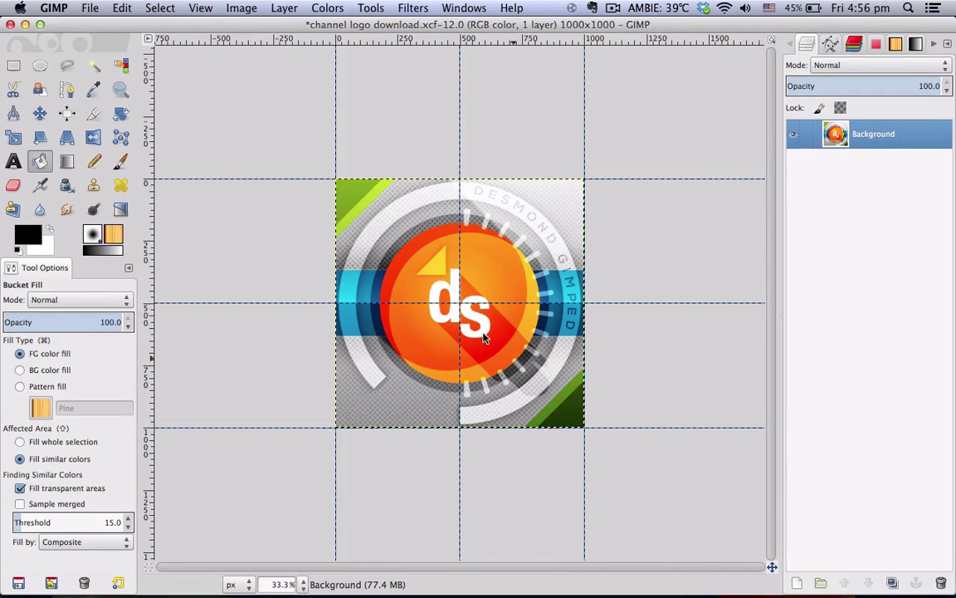
{"action": "left_click", "coordinate": [89, 10]}
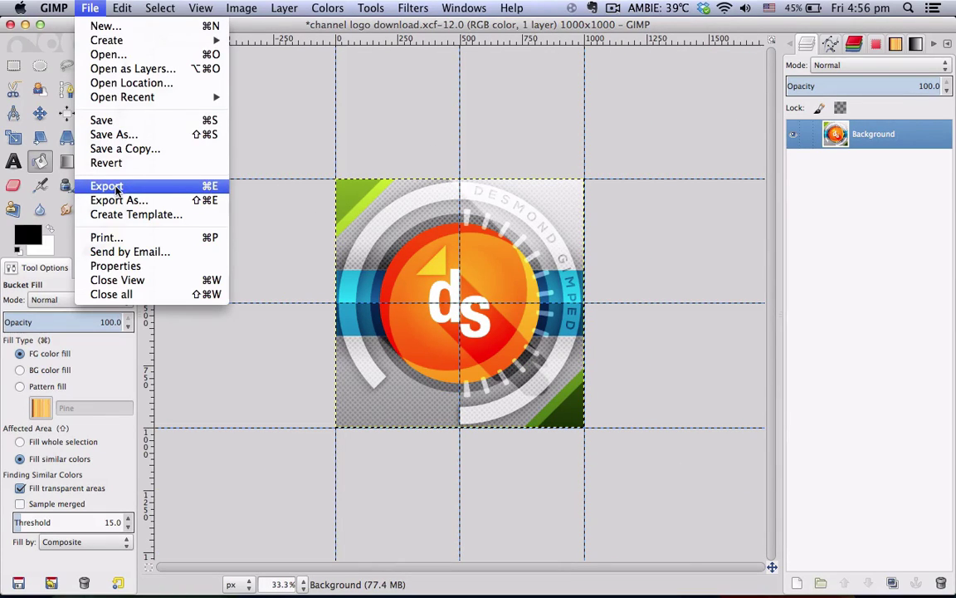